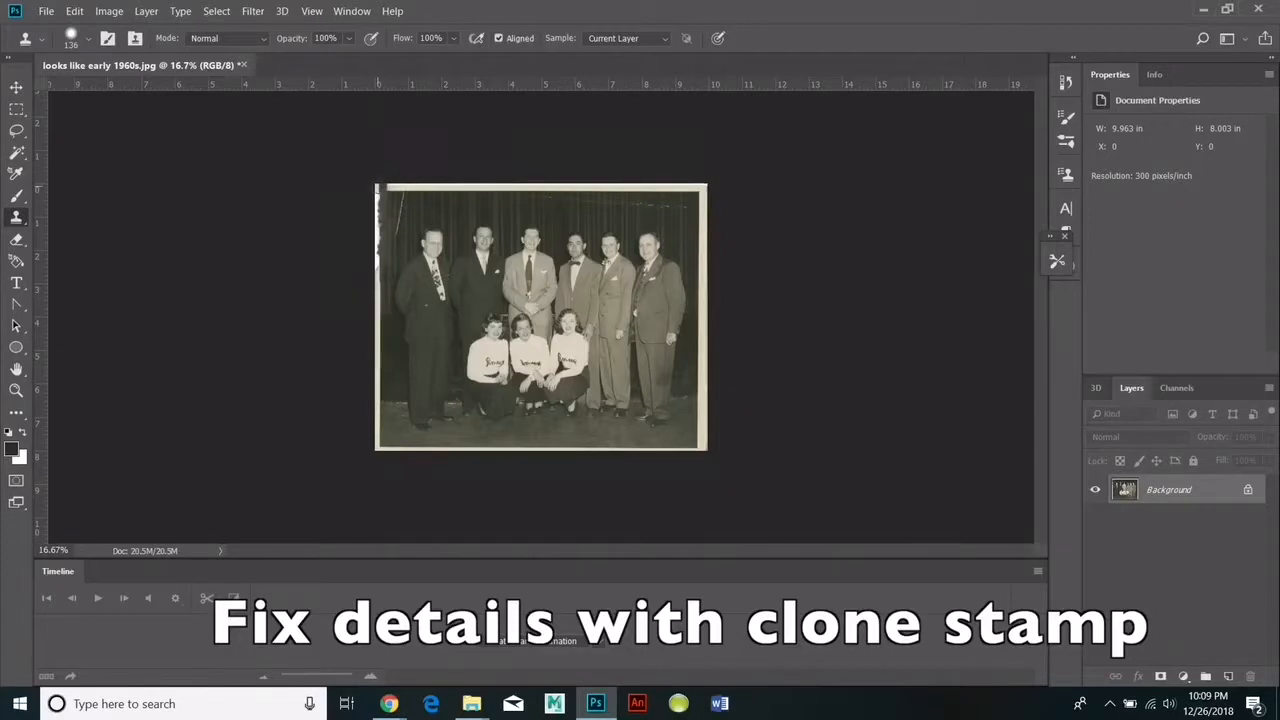
Clone-stamp clean areas over the damaged left border, the top border near its left corner, and the scratch in the upper-left curtain.
left_click_drag(379, 189, 377, 258)
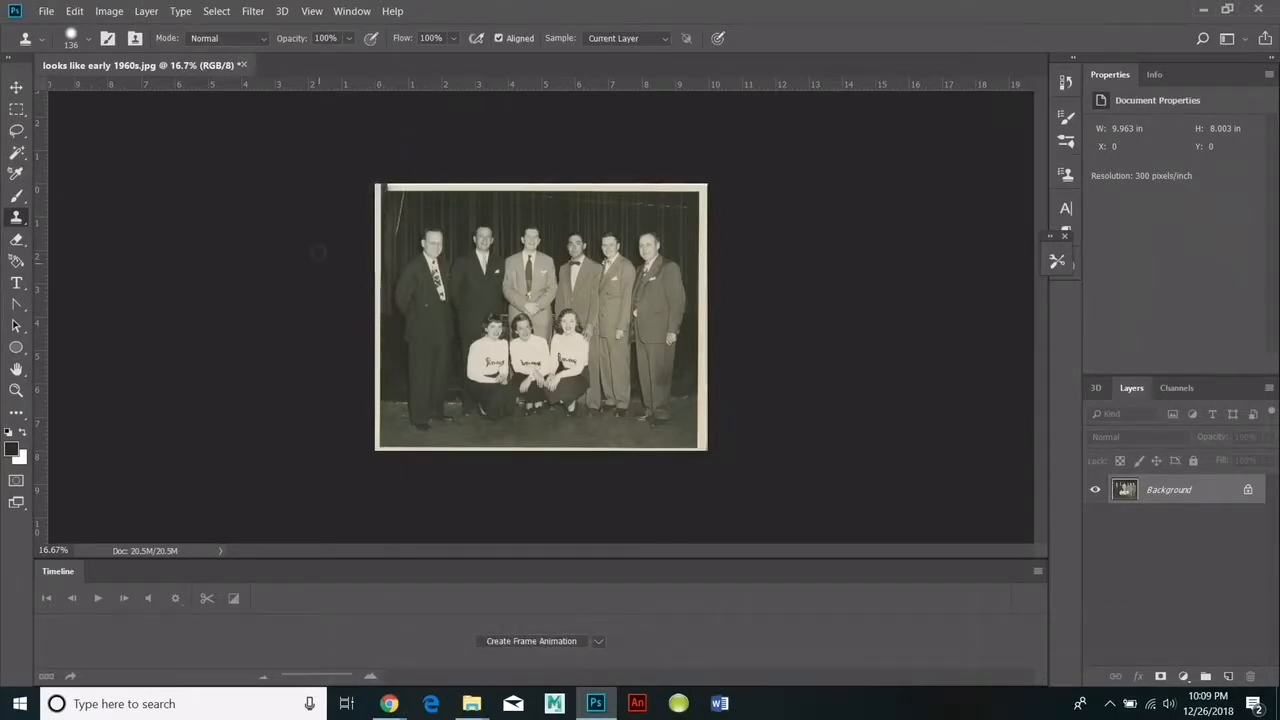
left_click(425, 188, "alt")
left_click_drag(397, 188, 396, 188)
left_click_drag(404, 198, 396, 234)
Review the photo's dimensions and resolution in the Image Size settings without changing them.
left_click(109, 11)
left_click(171, 126)
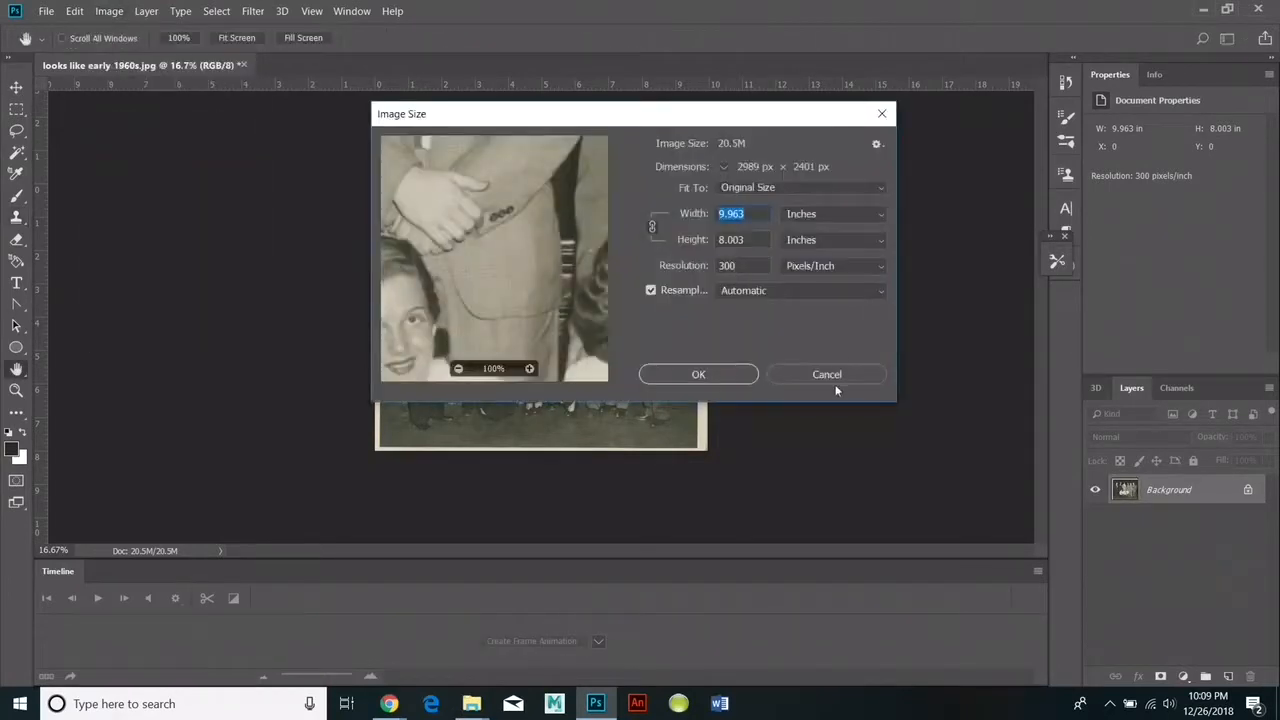
left_click(829, 376)
Lasso the long scratch across the upper-right curtain, repair it with a Content-Aware fill at 100% opacity, and deselect.
key("z")
double_click(480, 364)
scroll(487, 365, "up", 2)
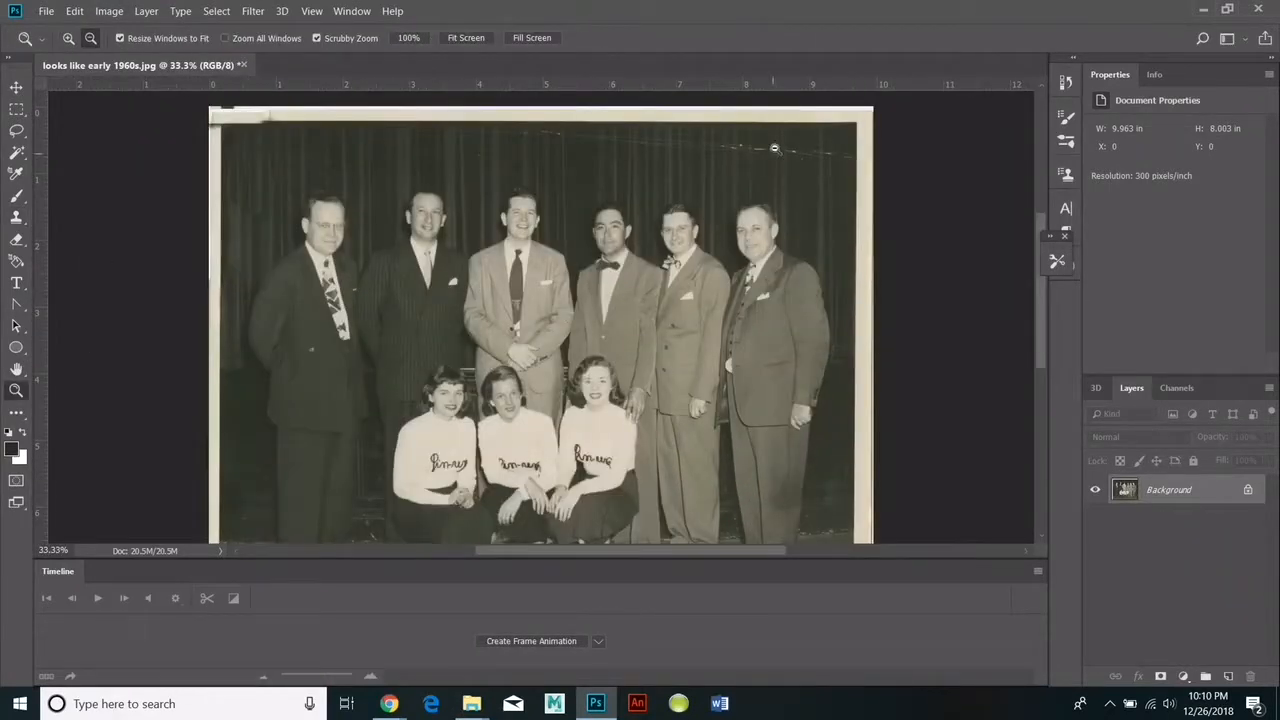
left_click(17, 130)
mouse_move(555, 128)
left_mouse_down()
mouse_move(514, 127)
mouse_move(716, 167)
mouse_move(855, 163)
mouse_move(565, 135)
left_mouse_up()
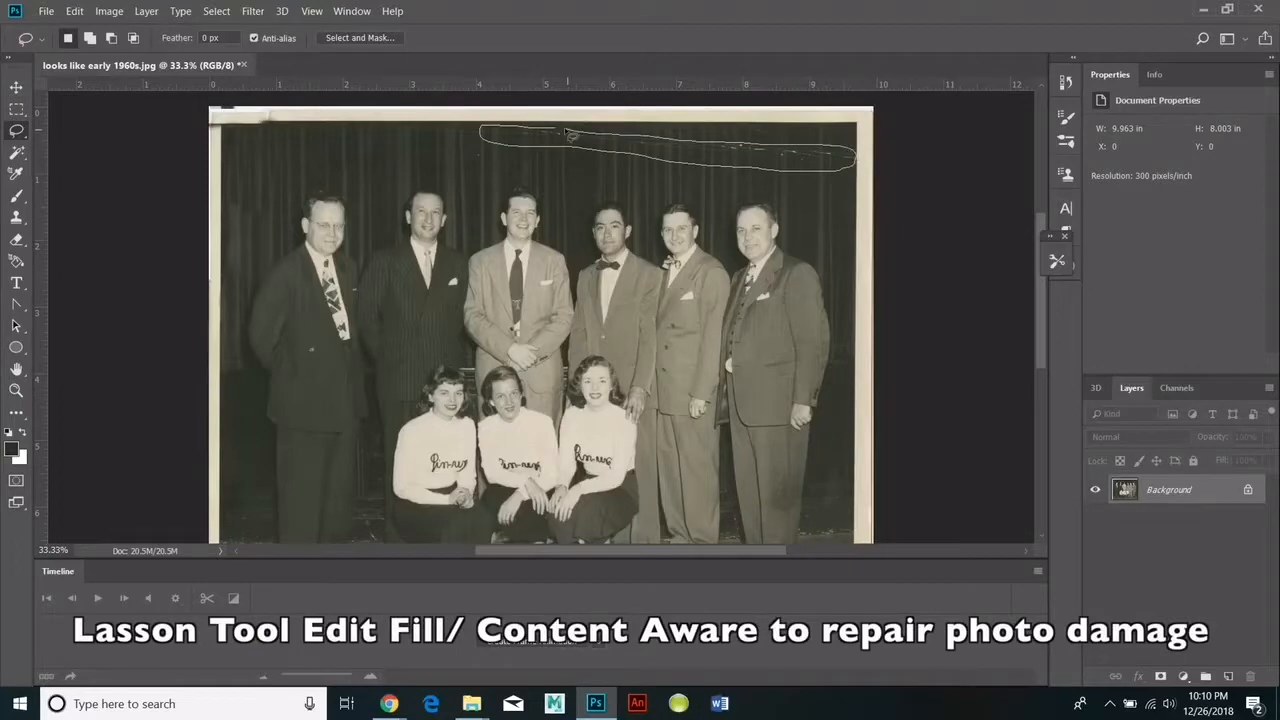
left_click(74, 11)
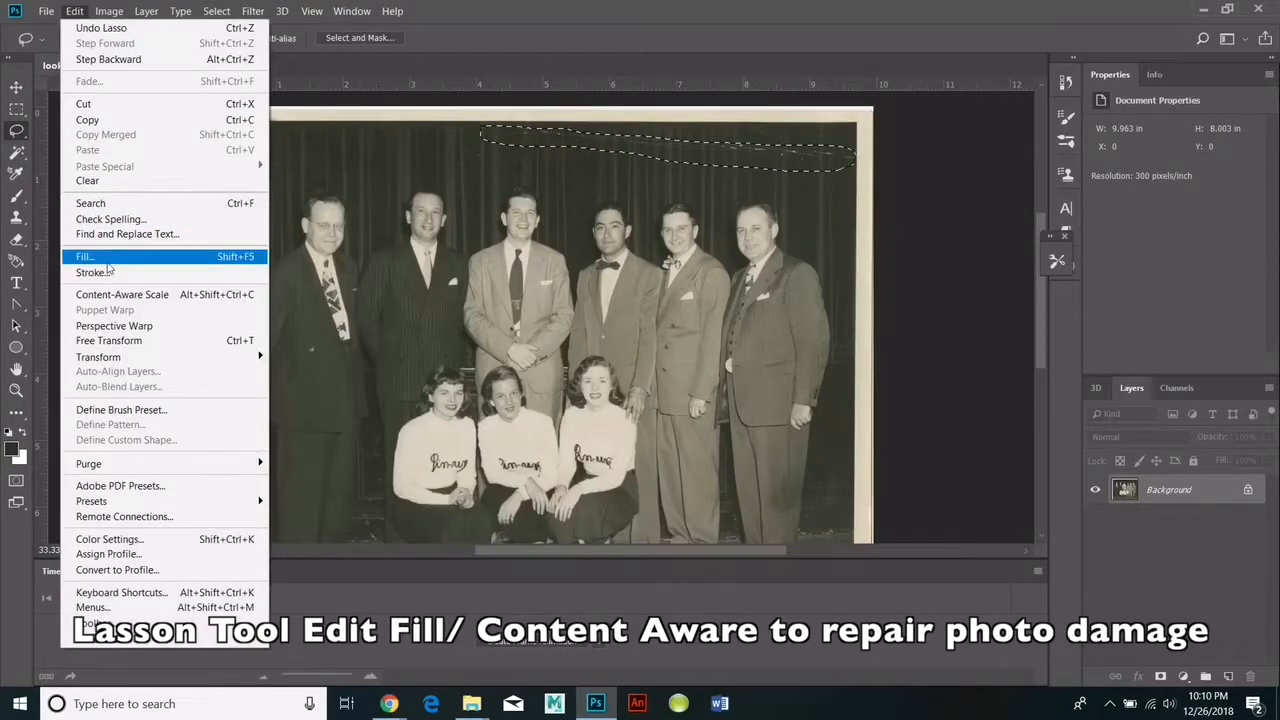
left_click(106, 258)
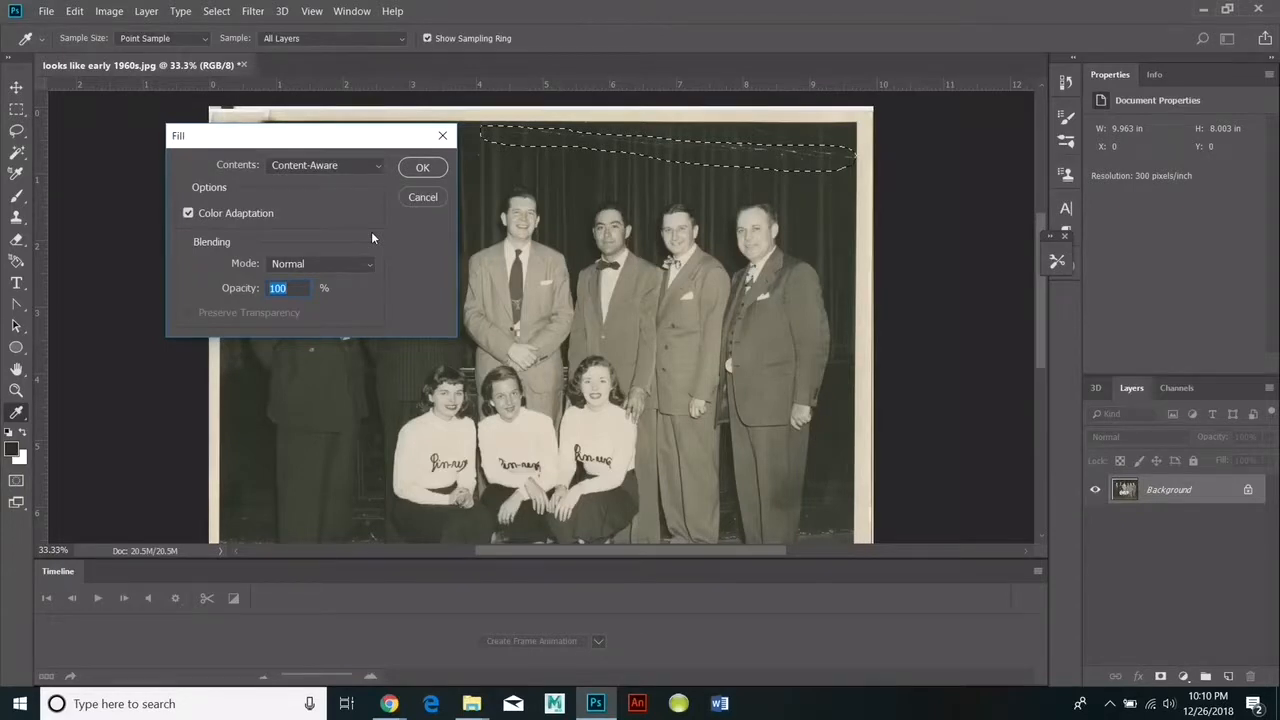
key("Return")
left_click(216, 11)
left_click(226, 45)
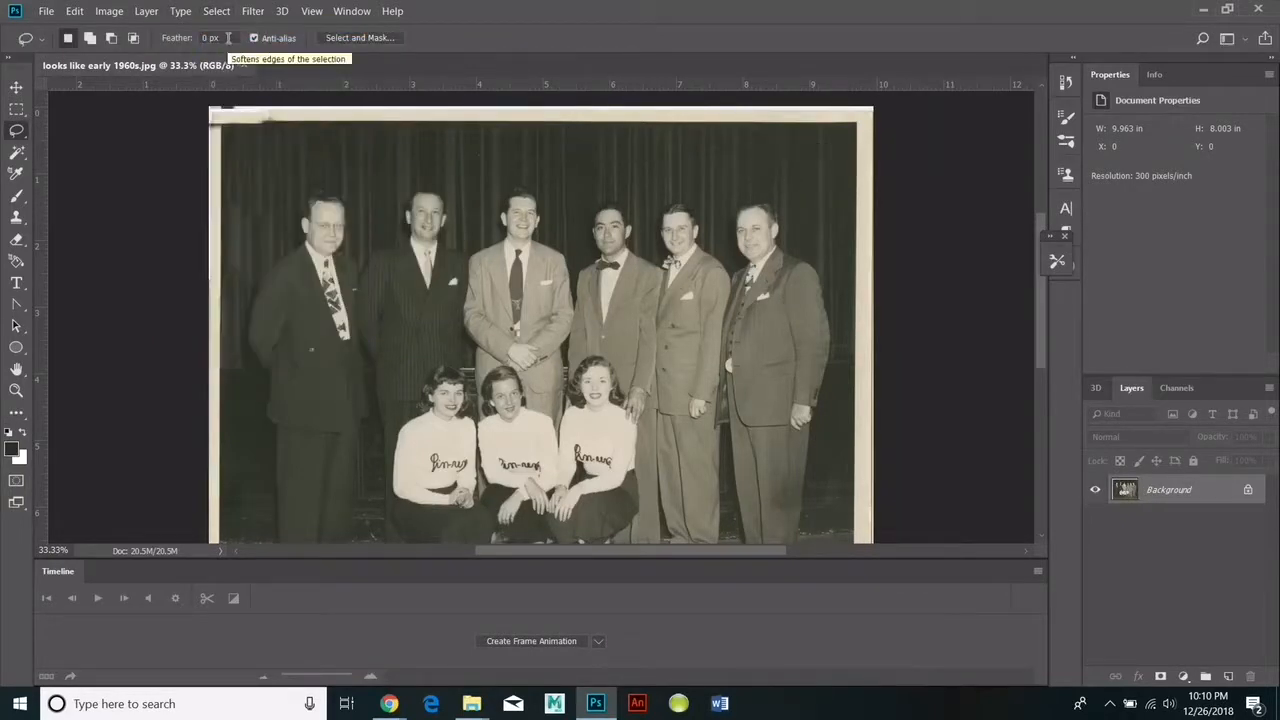
Lasso the damaged upper-left corner of the photo, apply a Content-Aware fill to it, and deselect.
mouse_move(309, 105)
left_mouse_down()
mouse_move(278, 108)
mouse_move(309, 104)
left_mouse_up()
left_click(109, 11)
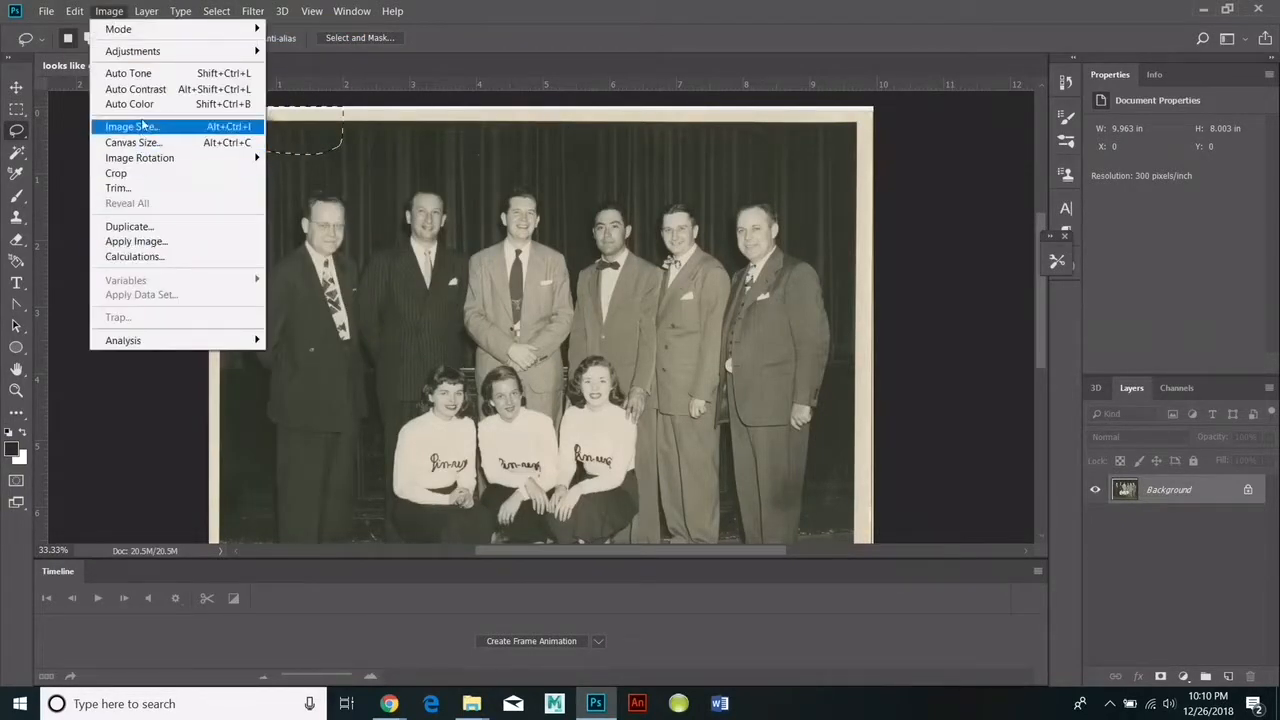
left_click(106, 258)
key("Return")
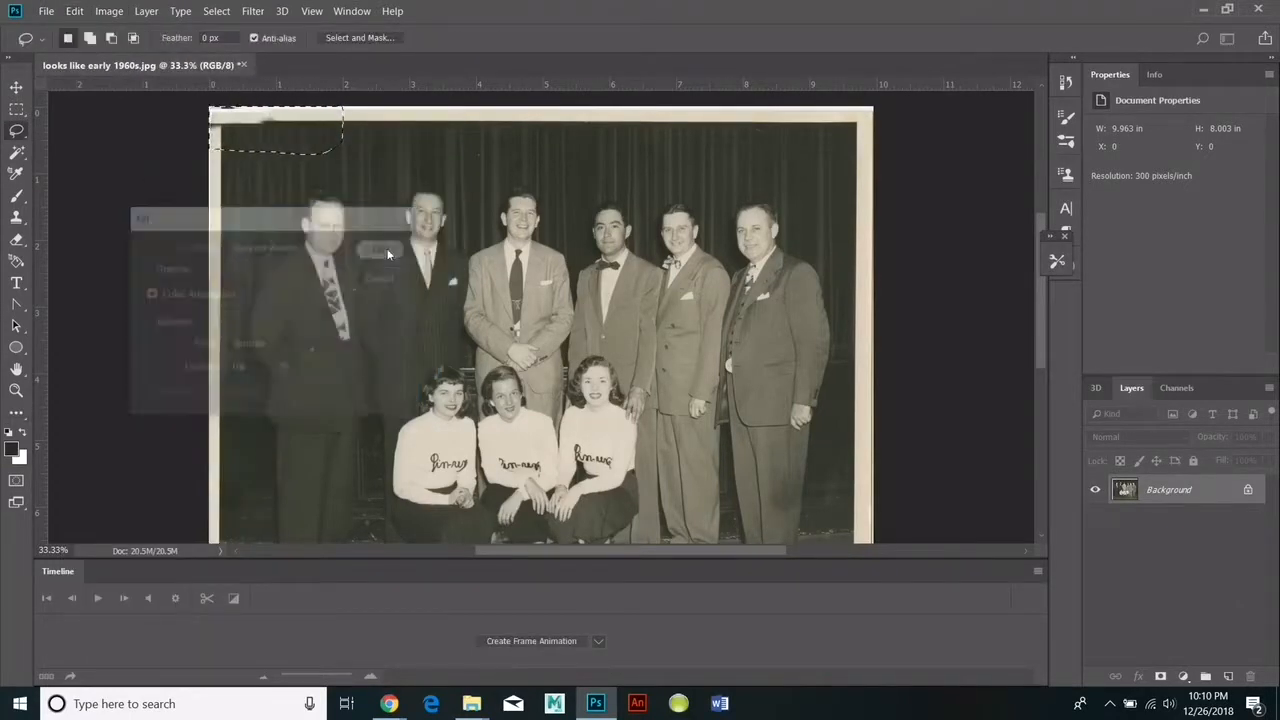
left_click(216, 11)
left_click(249, 45)
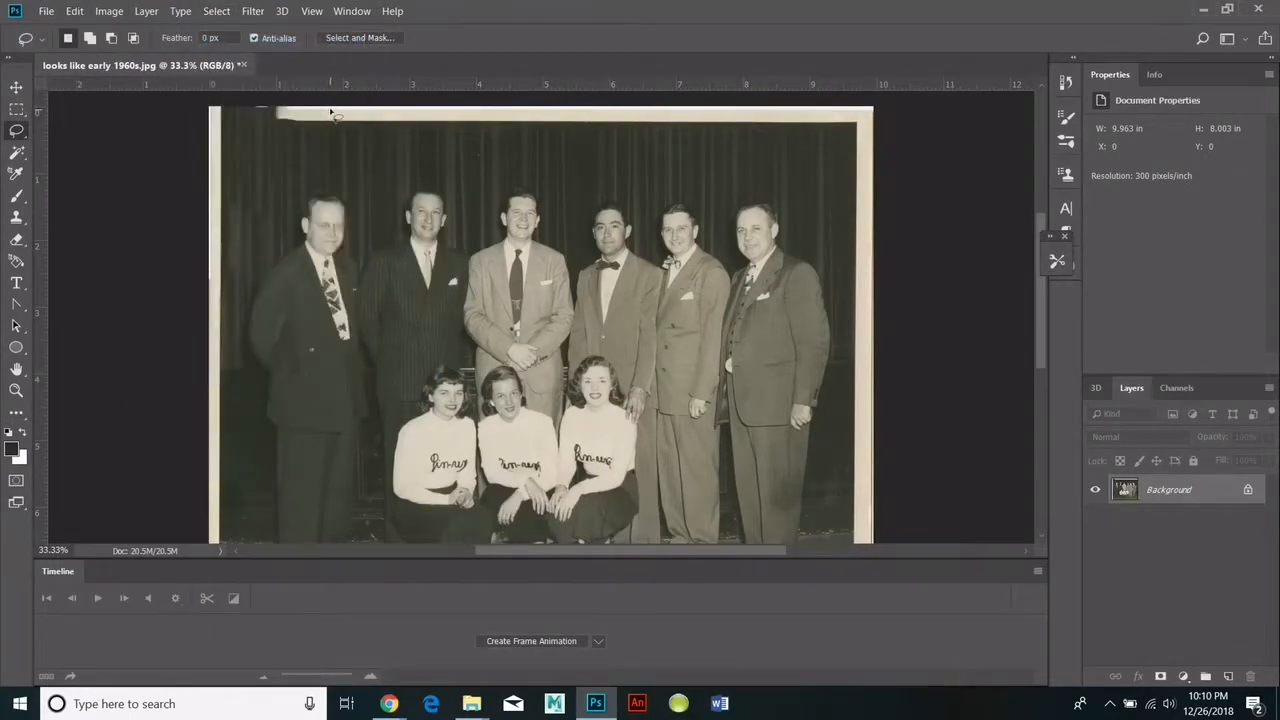
Rebuild the cream border at the photo's upper-left corner with the Clone Stamp, sampling from the intact top border and upper-right corner.
key("s")
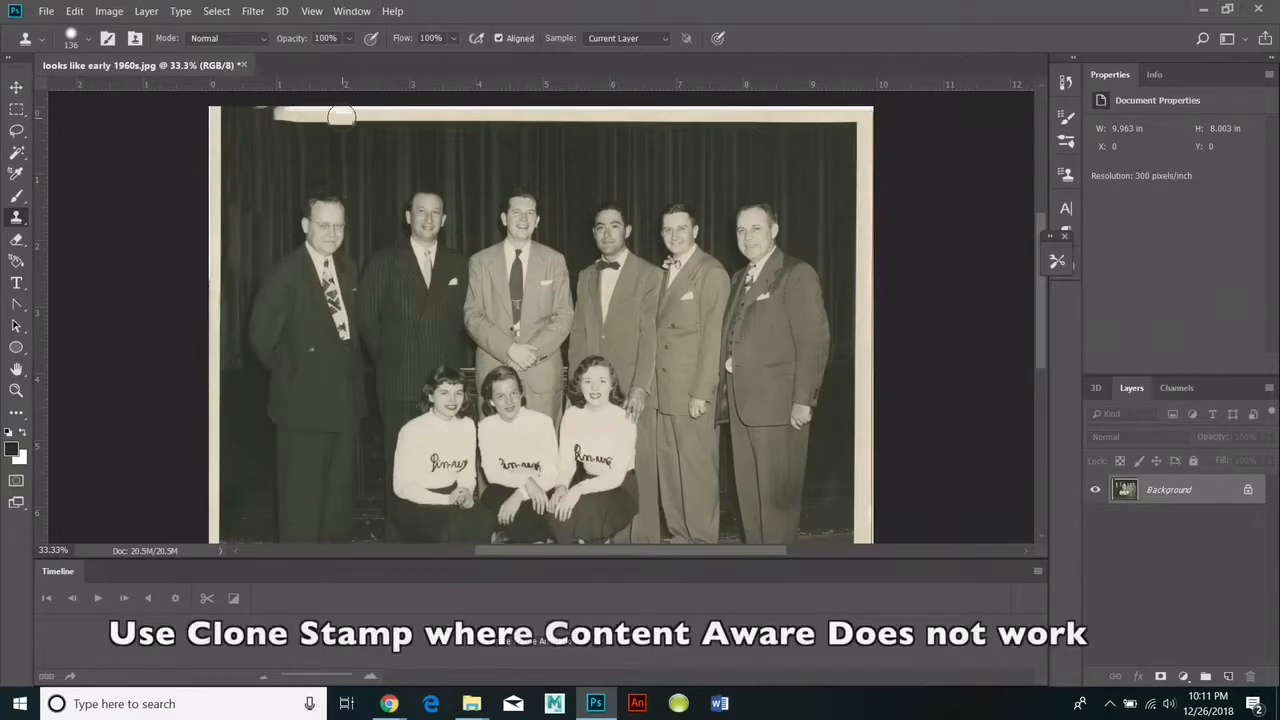
left_click_drag(341, 115, 228, 114)
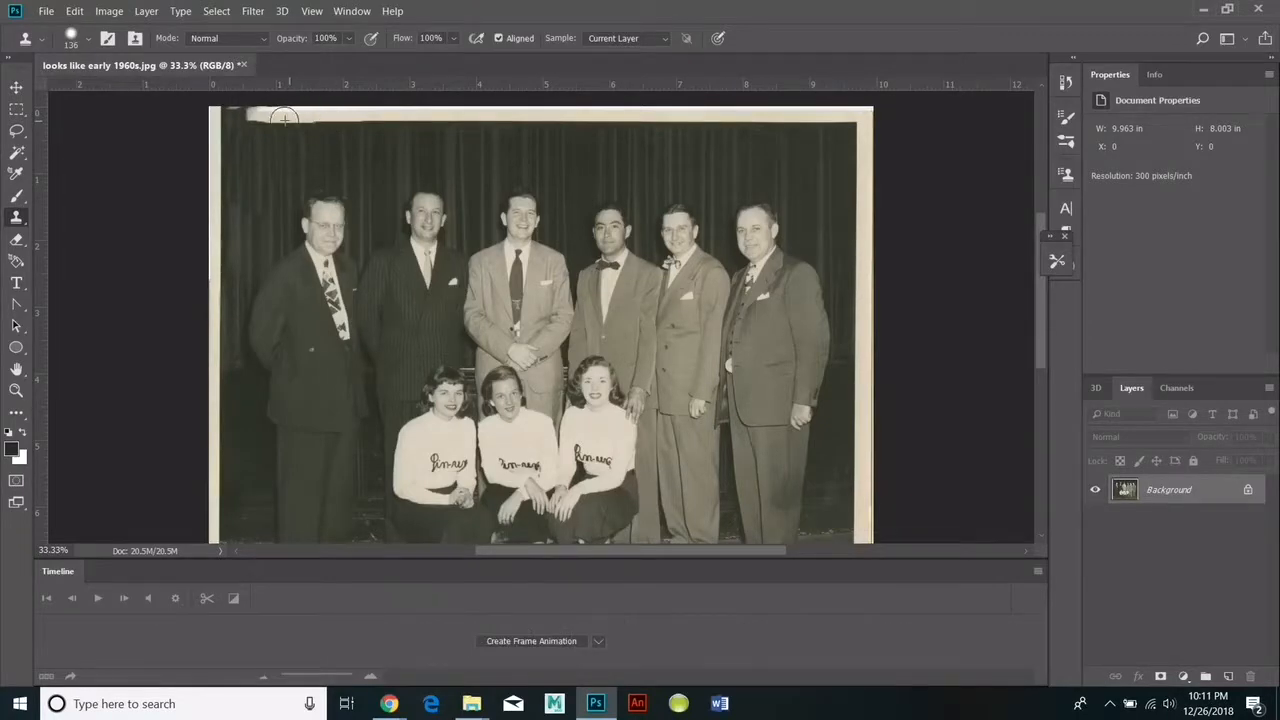
mouse_move(338, 116)
left_mouse_down()
mouse_move(215, 126)
mouse_move(226, 114)
mouse_move(214, 112)
left_mouse_up()
left_click(214, 144, "alt")
key("ctrl+z")
left_click(864, 118, "alt")
left_click(215, 117)
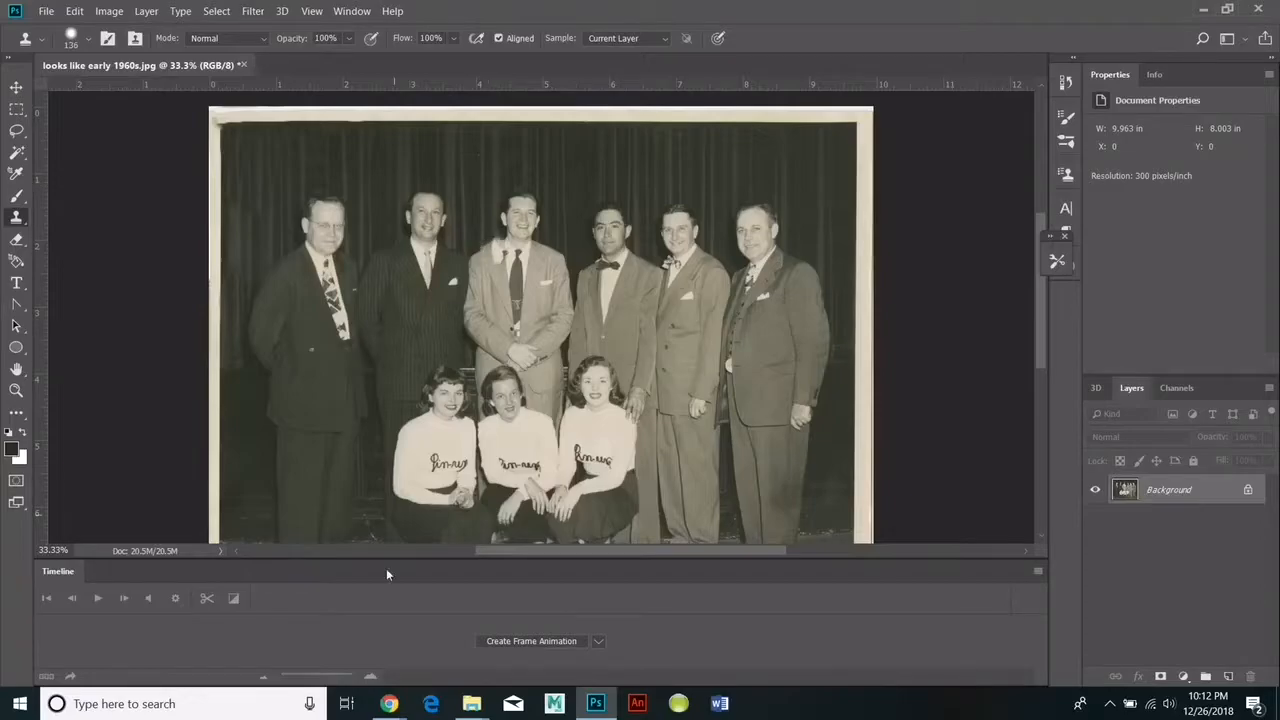
Open the reference image 1955girlsclothes from the Downloads search results in Photoshop.
mouse_move(471, 703)
left_click(509, 645)
right_click(203, 185)
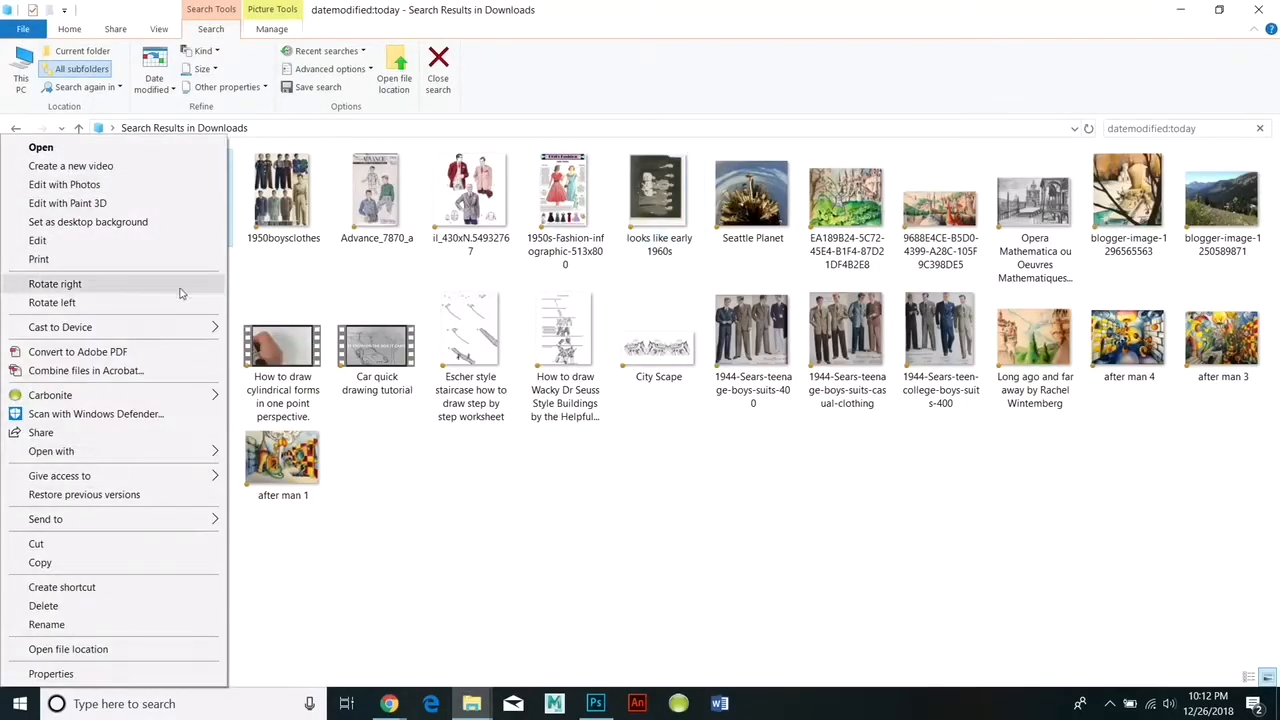
mouse_move(150, 449)
left_click(314, 471)
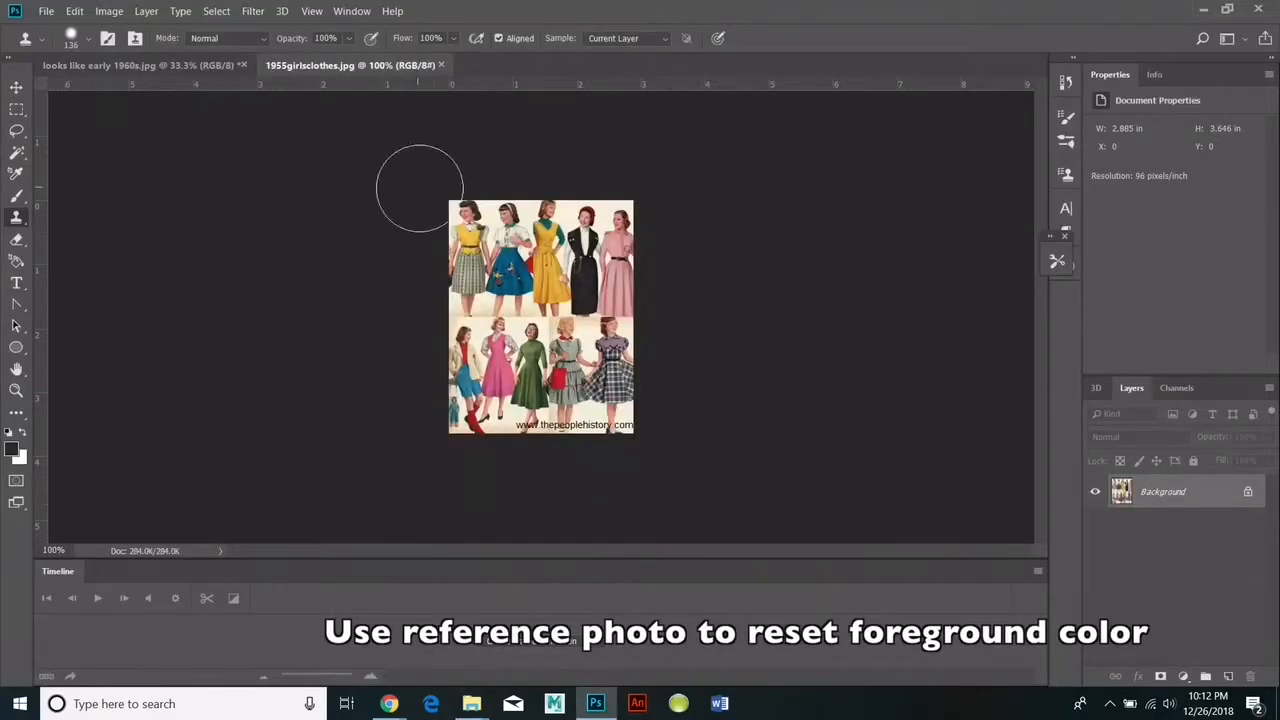
Set the foreground color to a skin tone sampled from the face of the blonde girl in the gray checked dress.
key("z")
left_click(582, 357)
left_click(582, 357)
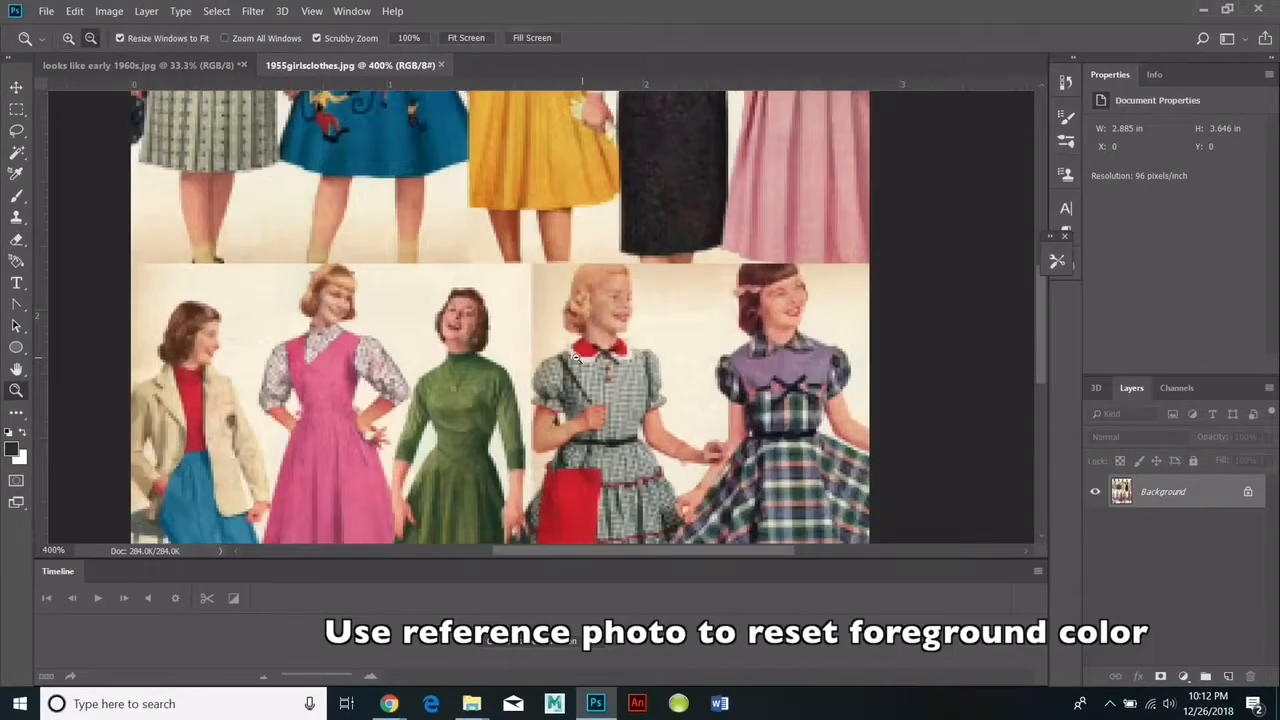
left_click(16, 412)
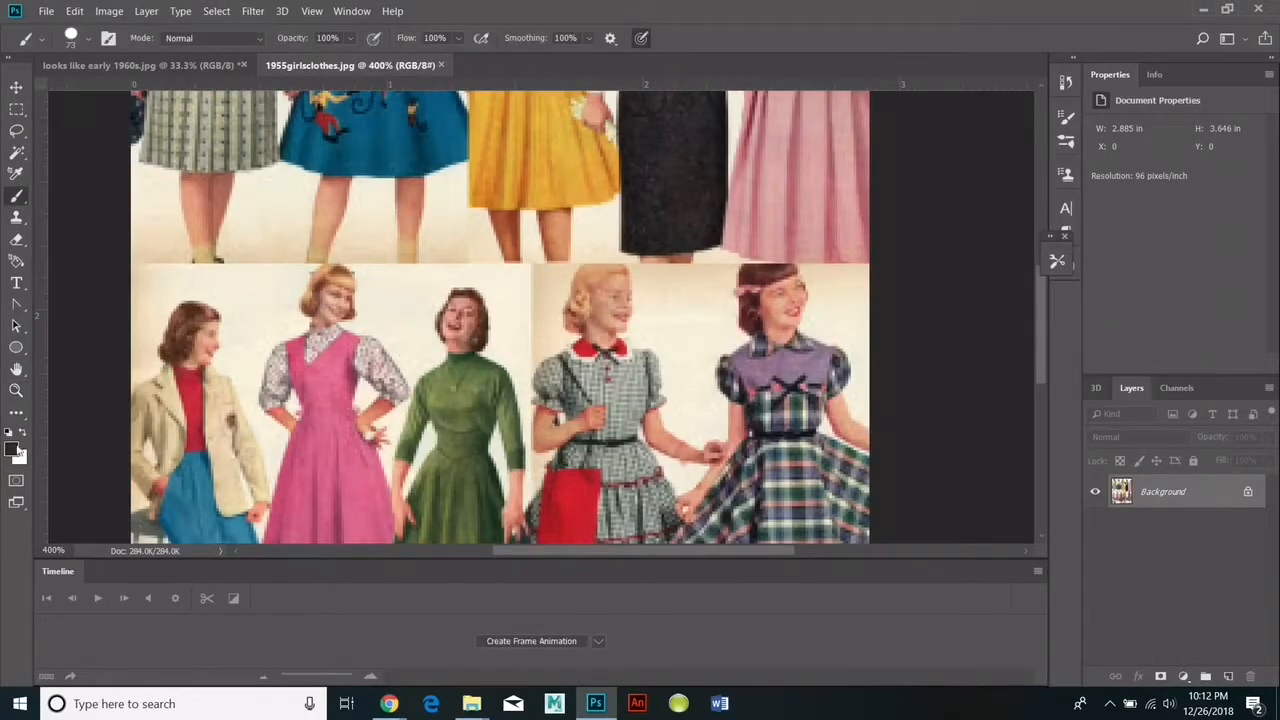
left_click(12, 449)
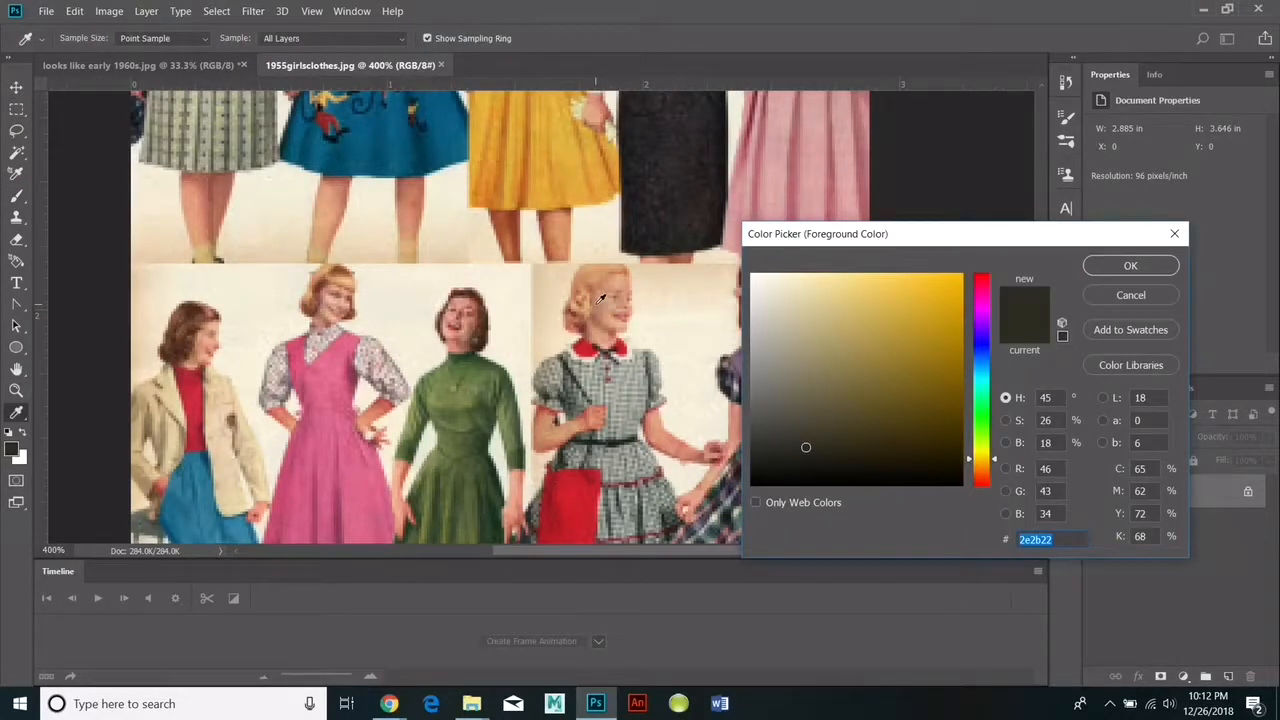
left_click(609, 299)
left_click(1130, 265)
key("b")
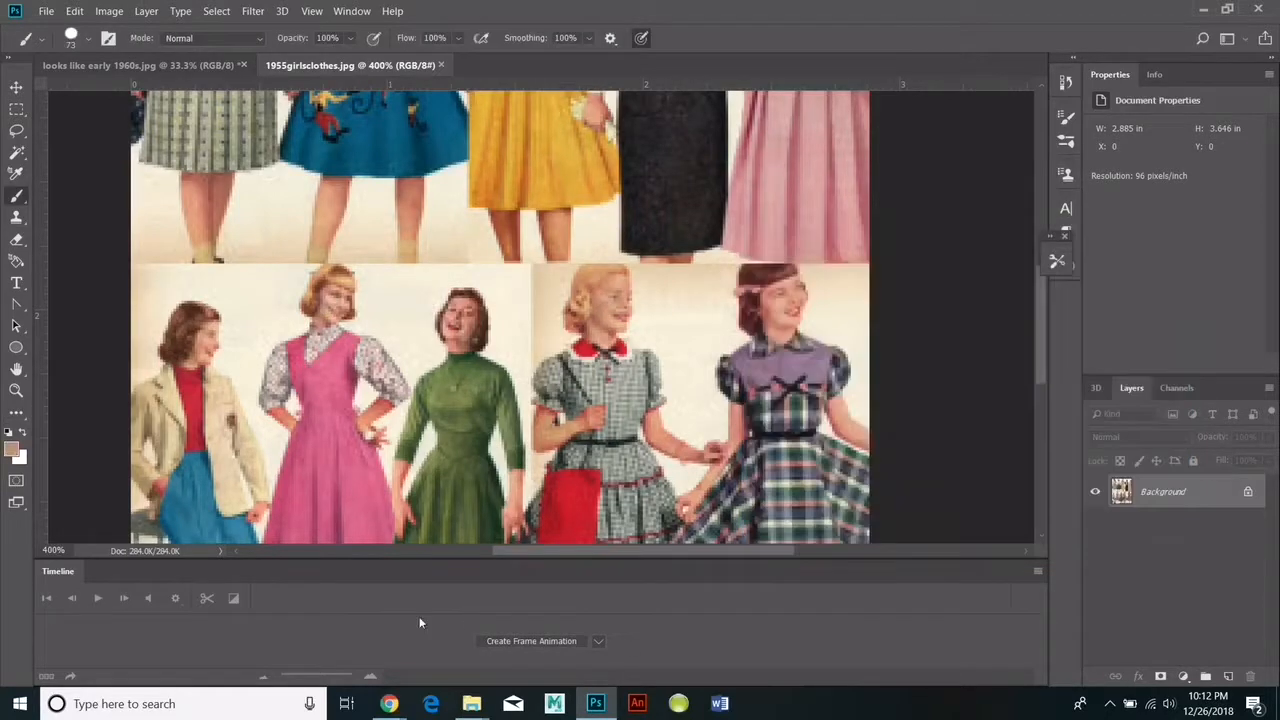
Return to the group photo and darken its midtones with Curves, moving a point to input 156, output 120.
left_click(170, 66)
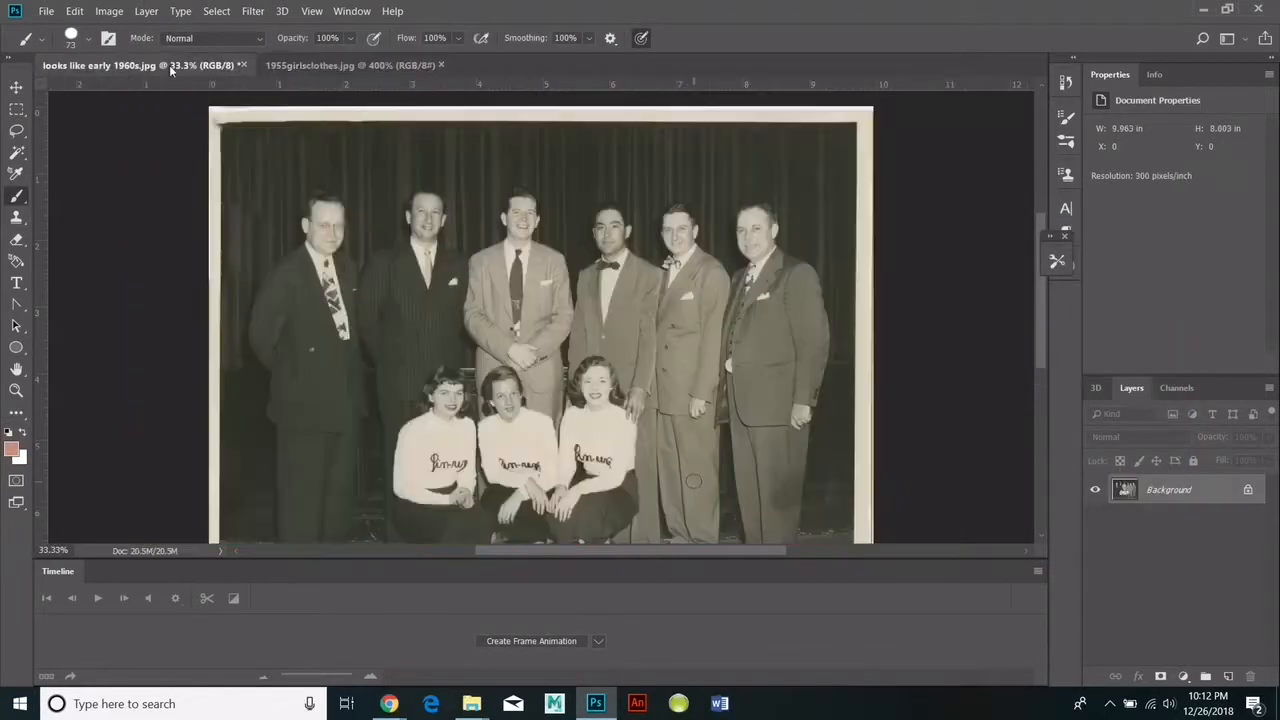
left_click(109, 11)
mouse_move(120, 54)
left_click(300, 80)
left_click_drag(900, 276, 917, 289)
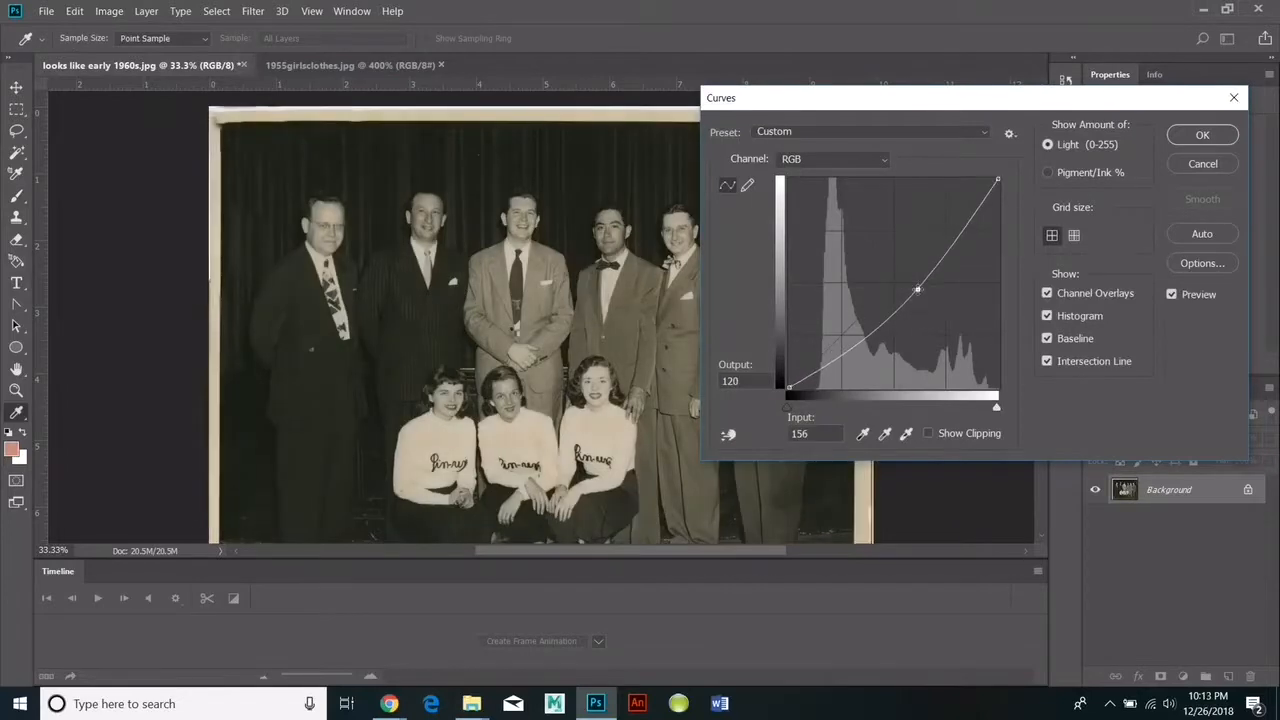
key("Escape")
Raise the photo's contrast to 52 with Brightness/Contrast, leaving brightness at 0.
left_click(109, 11)
mouse_move(228, 52)
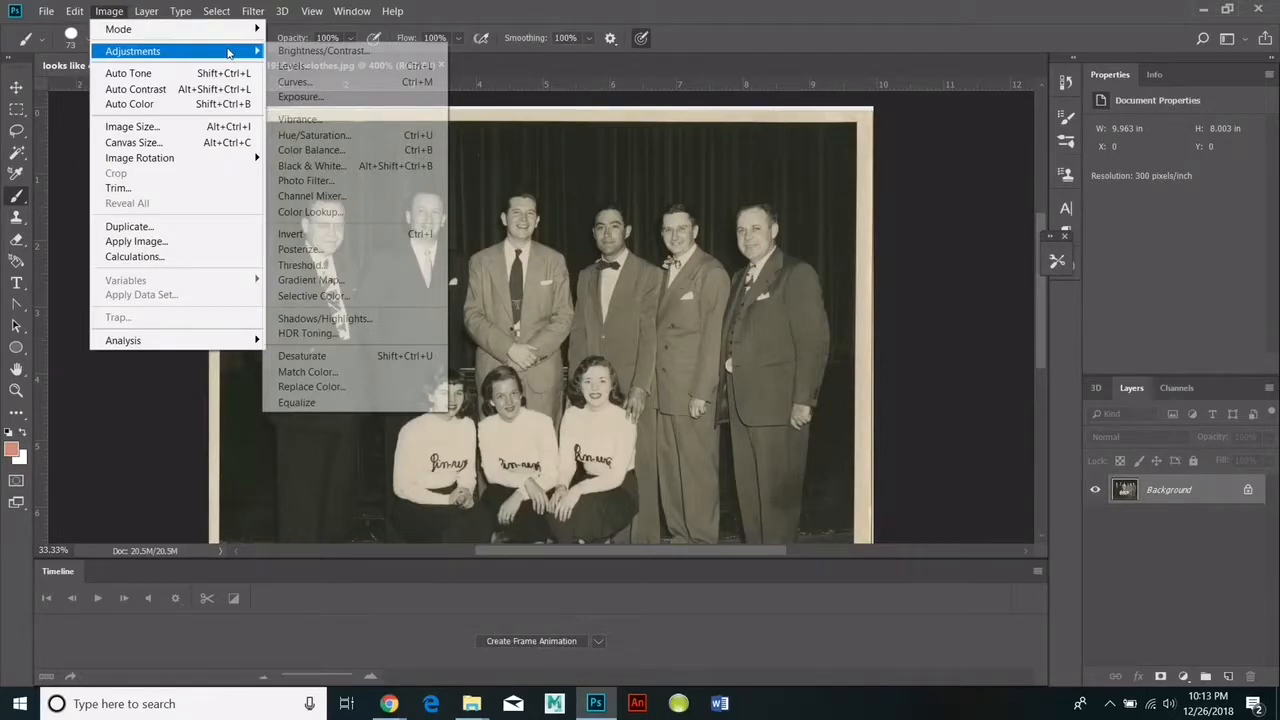
left_click(322, 51)
left_click_drag(842, 258, 880, 258)
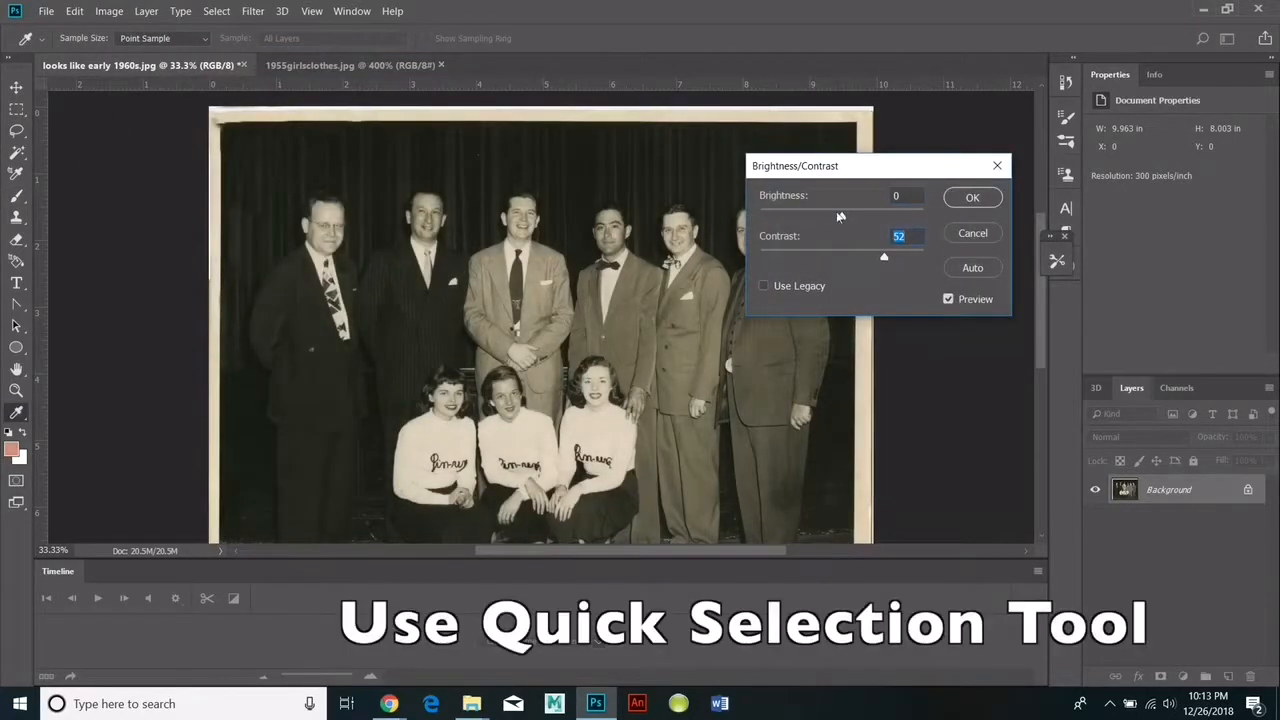
left_click(972, 197)
Quick-select the face and hands of the rightmost seated woman and create a new layer with default settings.
key("b")
left_click(16, 152)
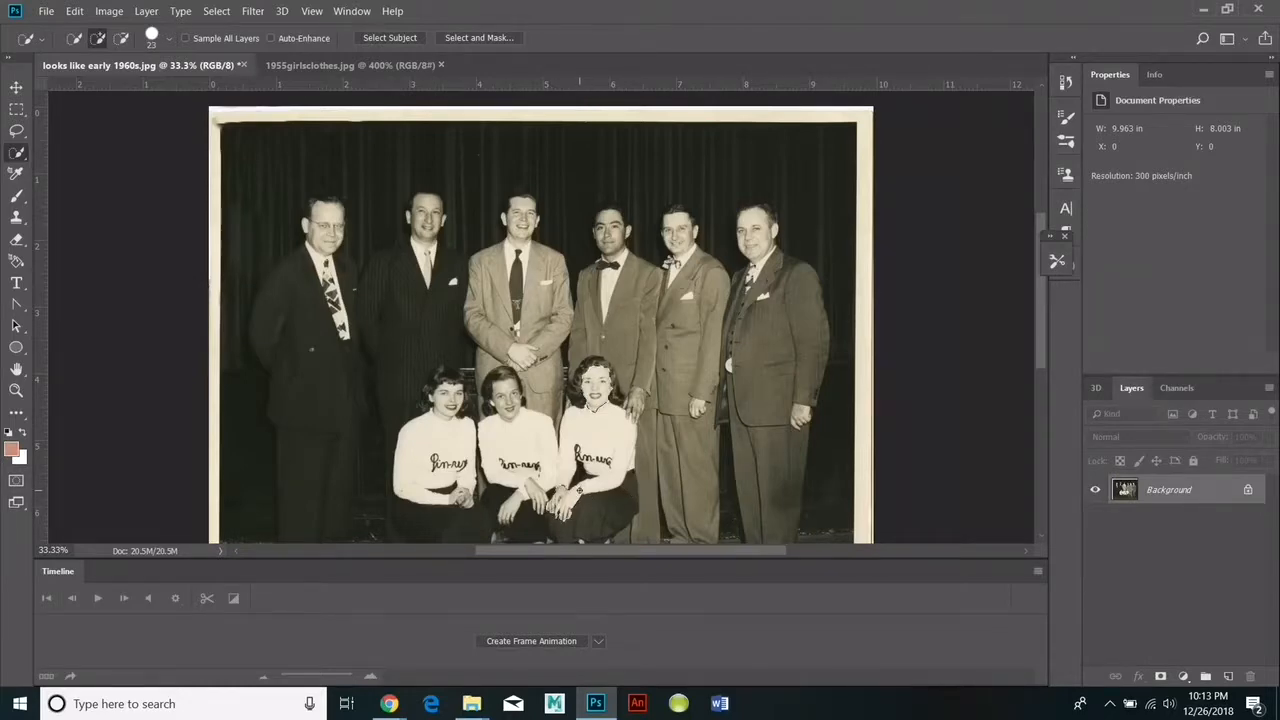
left_click(146, 11)
mouse_move(170, 30)
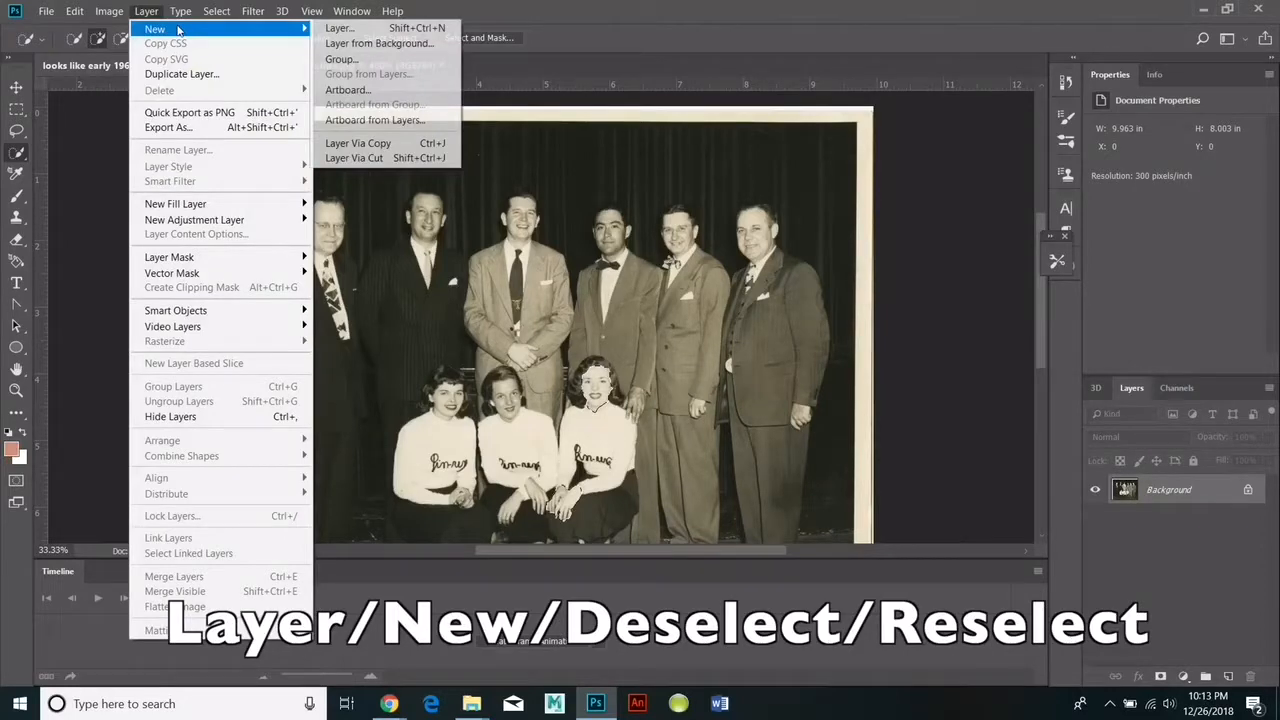
left_click(338, 28)
left_click(768, 200)
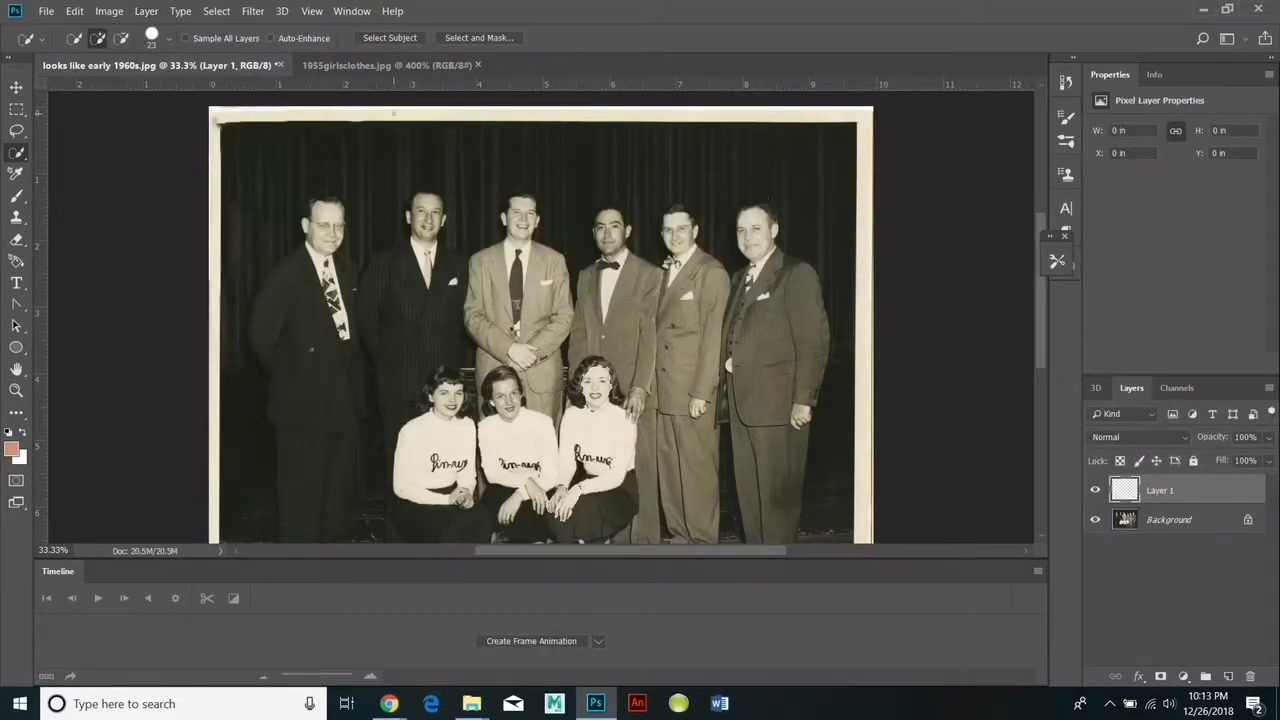
Deselect and reselect the face and hands selection with Layer 1 active.
left_click(219, 12)
left_click(230, 43)
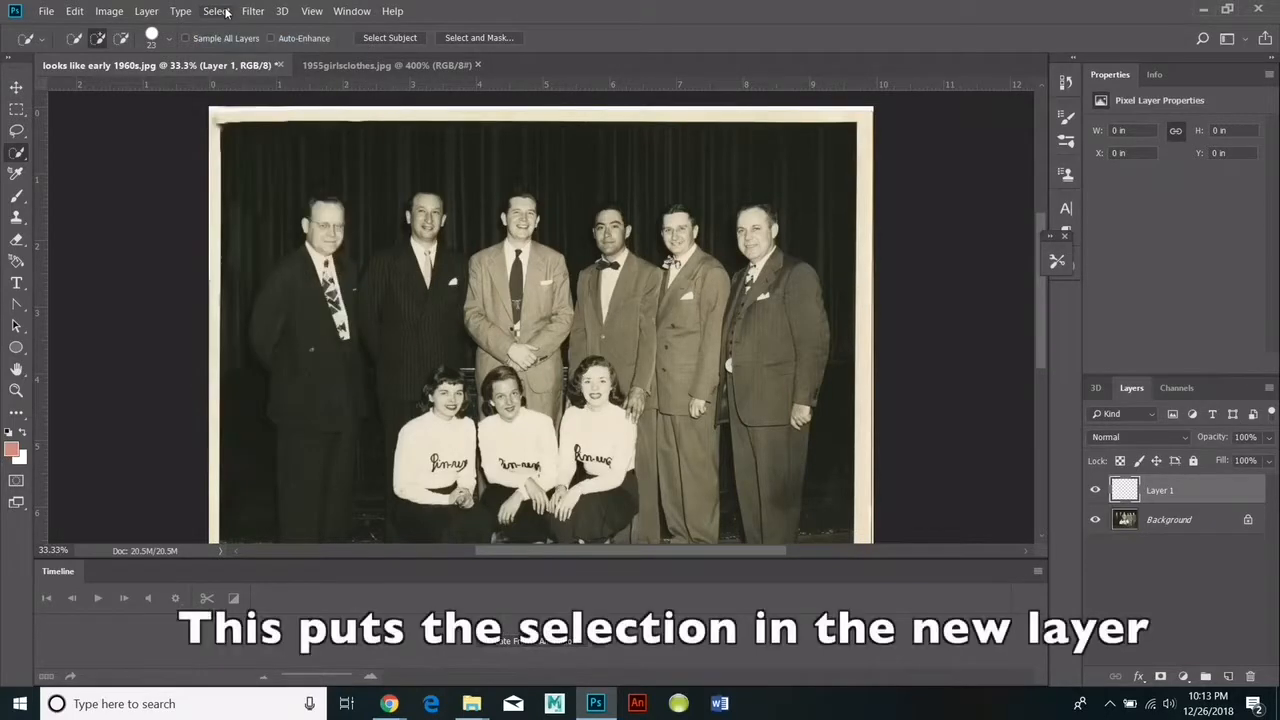
left_click(219, 12)
left_click(232, 58)
Fill the selected face and hands on Layer 1 with the foreground skin color at 100% opacity.
left_click(75, 11)
left_click(90, 256)
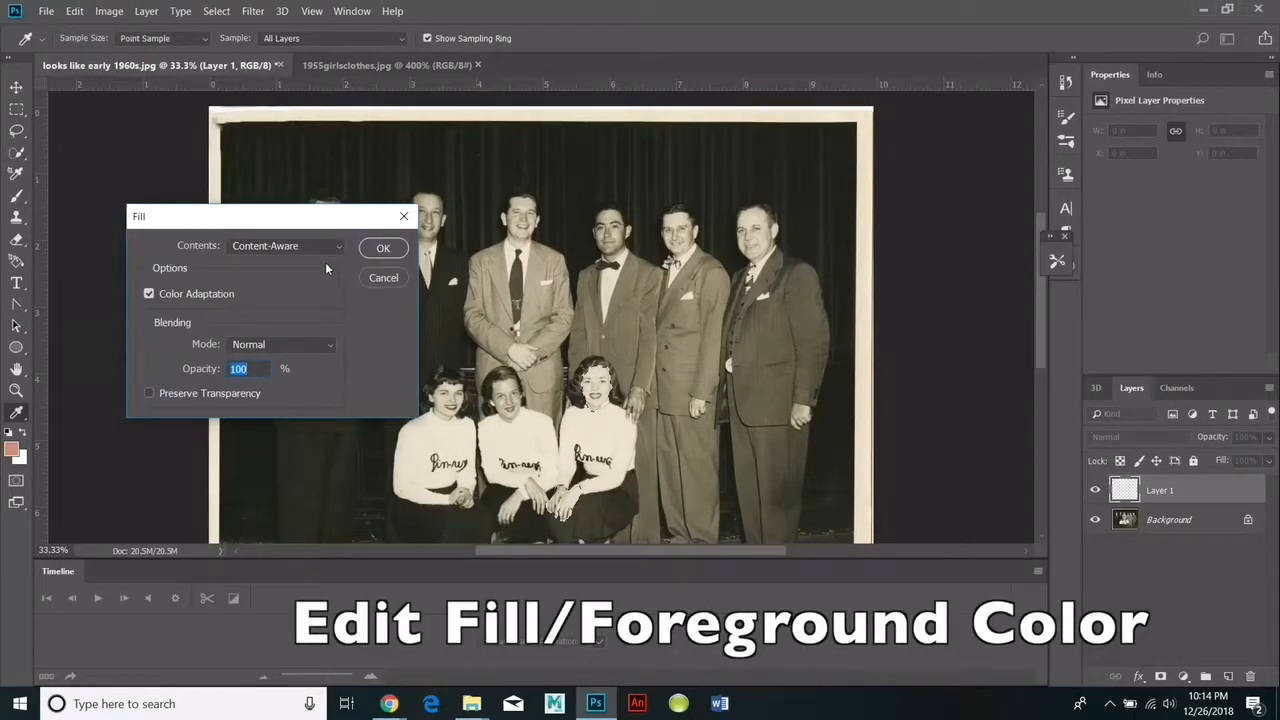
left_click(322, 248)
left_click(318, 263)
left_click(379, 248)
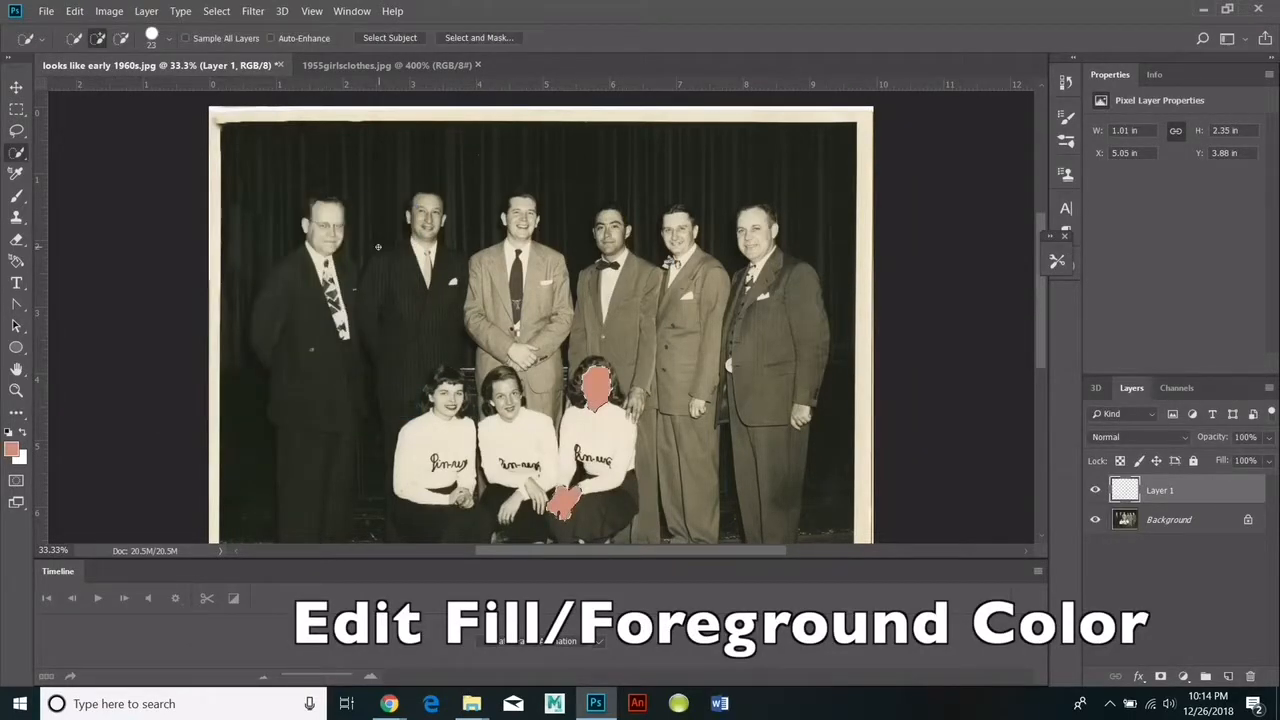
Change Layer 1's blend mode to Color and clear the selection.
left_click(1138, 437)
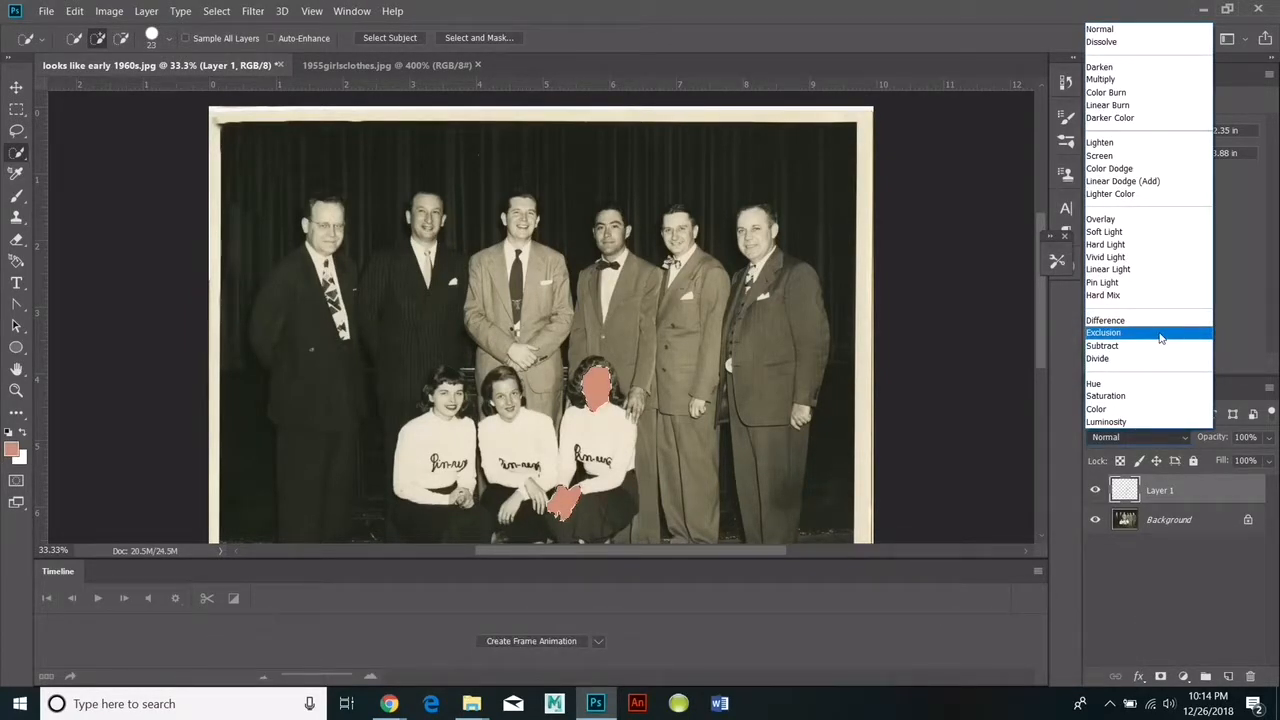
left_click(1155, 408)
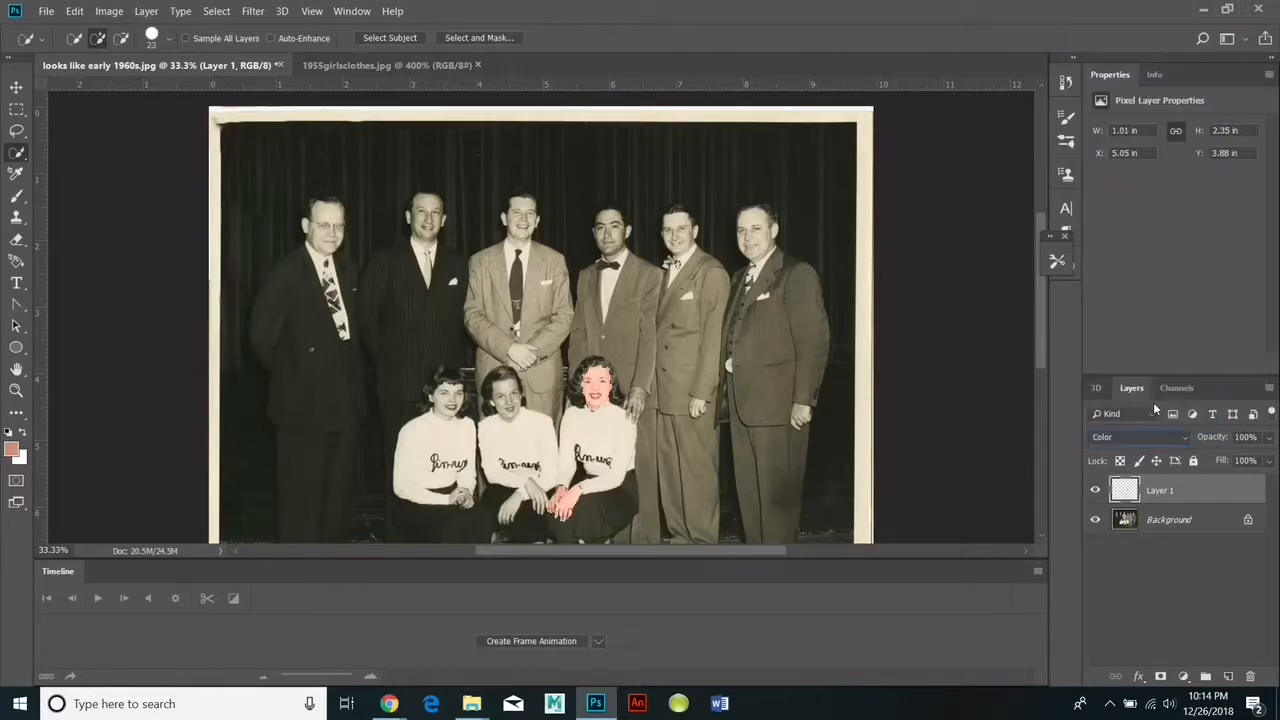
left_click(213, 13)
left_click(231, 40)
Quick-select the faces and hands of the rightmost standing man and the other two seated women on the Background layer.
left_click(1198, 524)
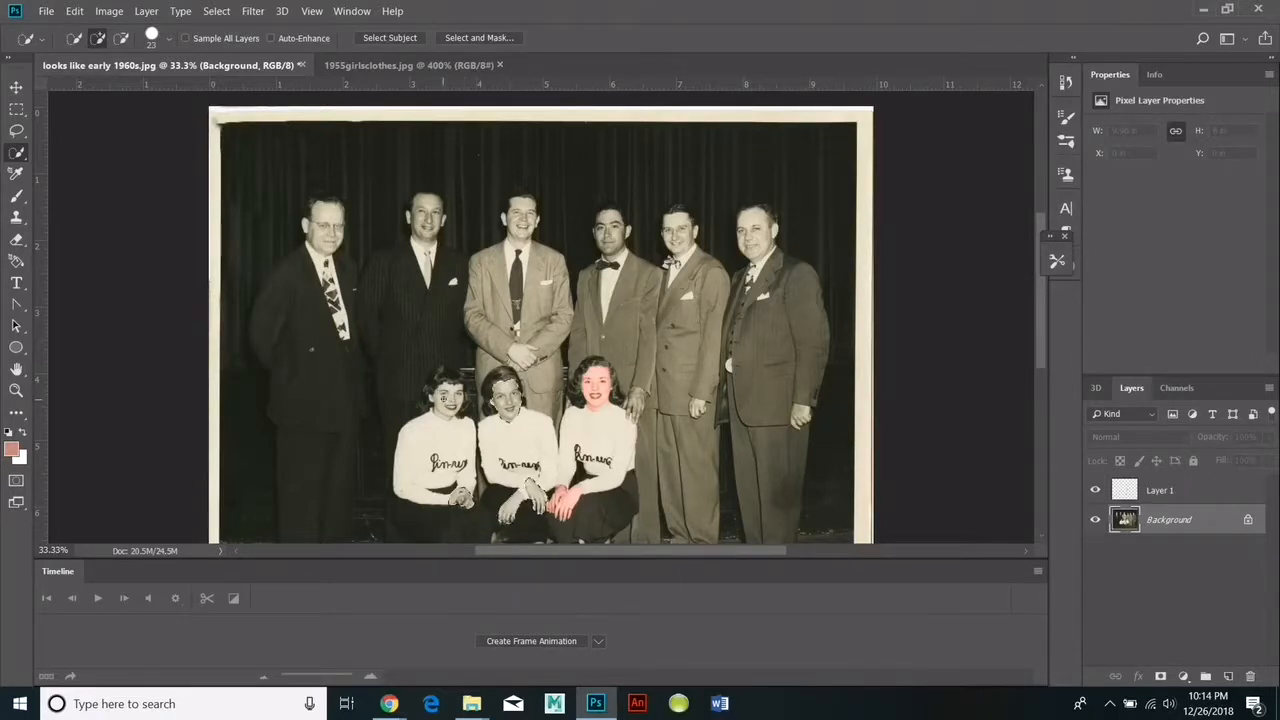
left_click_drag(751, 216, 759, 256)
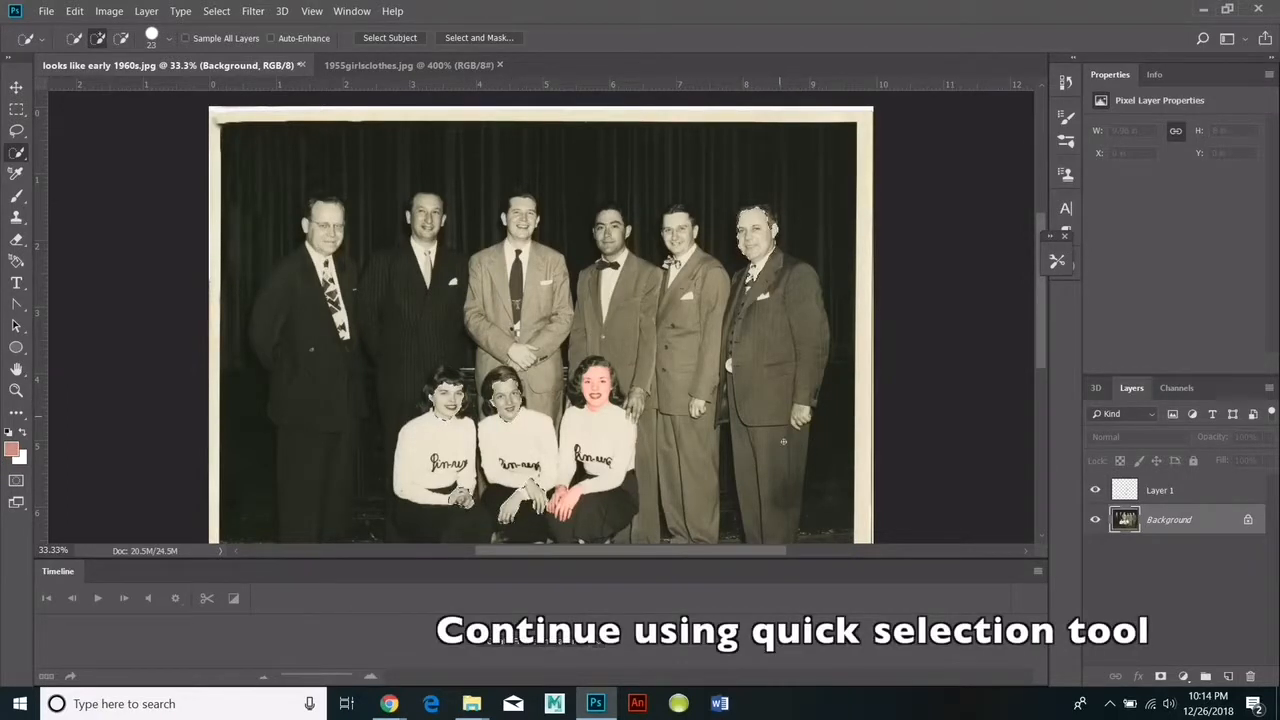
left_click(800, 415)
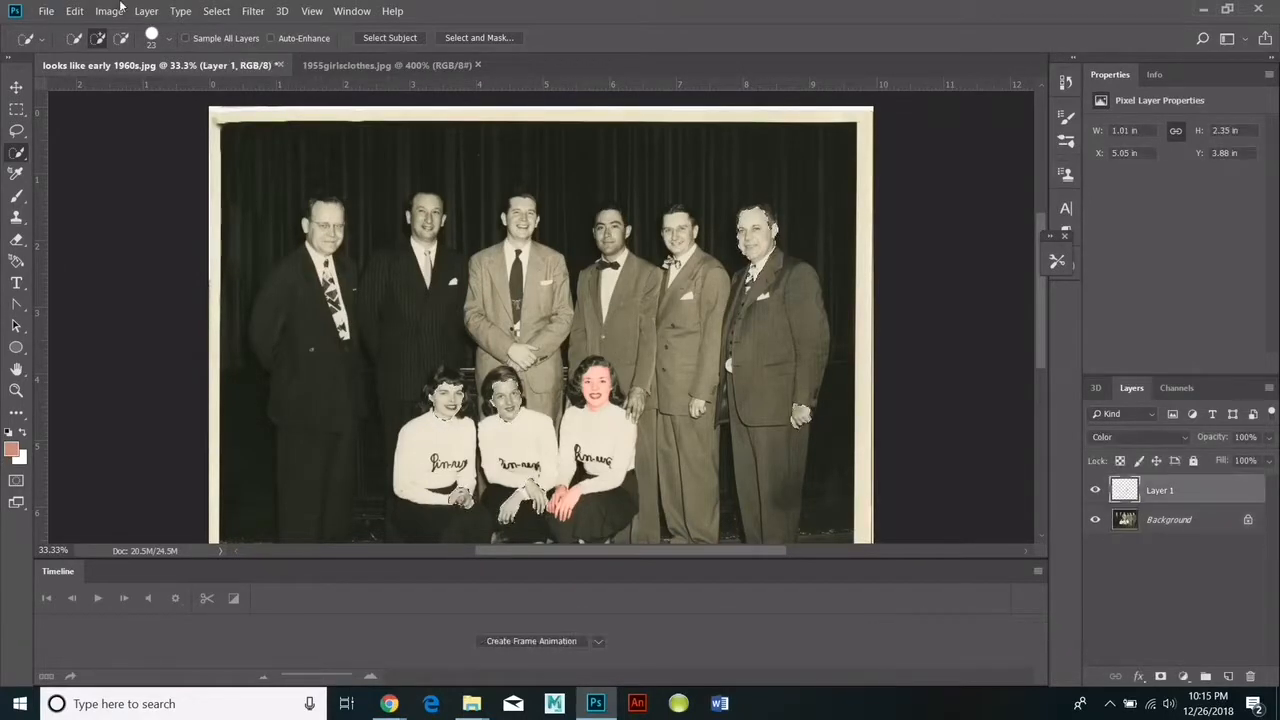
Deselect and reselect the new face and hands selection with Layer 1 active.
left_click(216, 11)
left_click(260, 46)
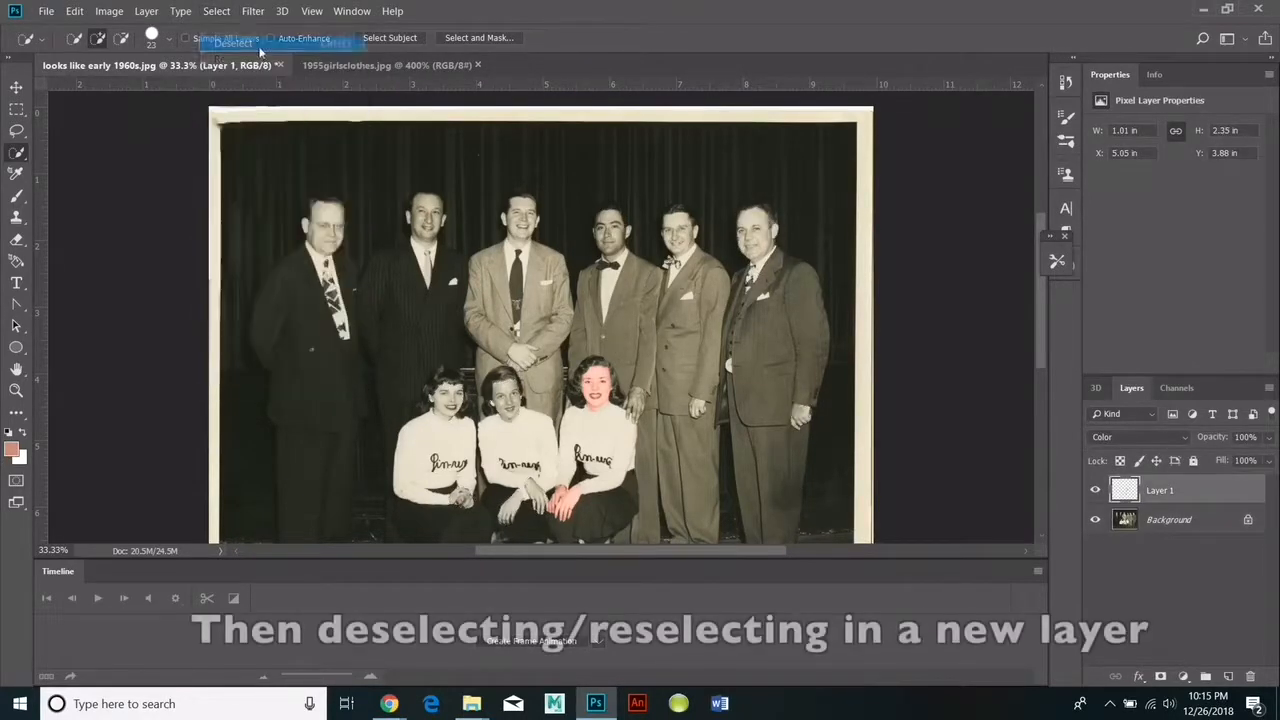
left_click(216, 11)
left_click(256, 59)
Fill the selected skin areas on Layer 1 with the foreground skin color, using Color mode at 100% opacity.
left_click(78, 13)
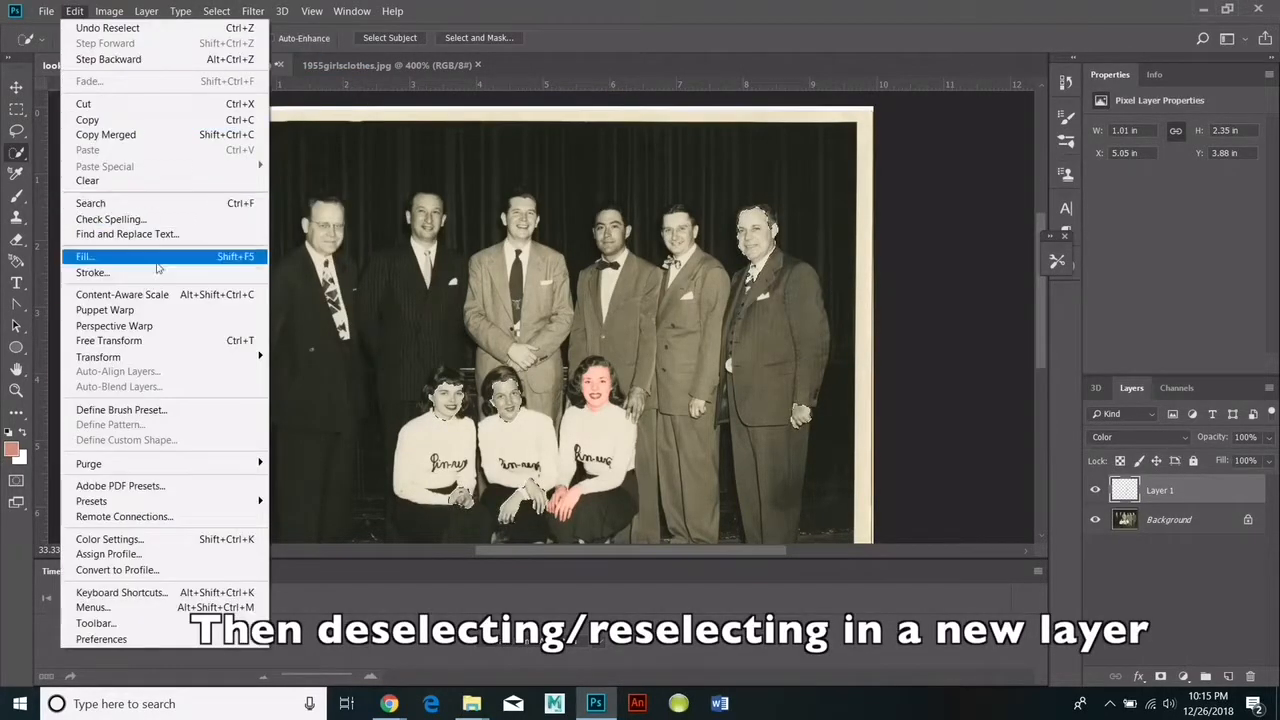
left_click(85, 256)
left_click(285, 294)
left_click(285, 479)
left_click(285, 292)
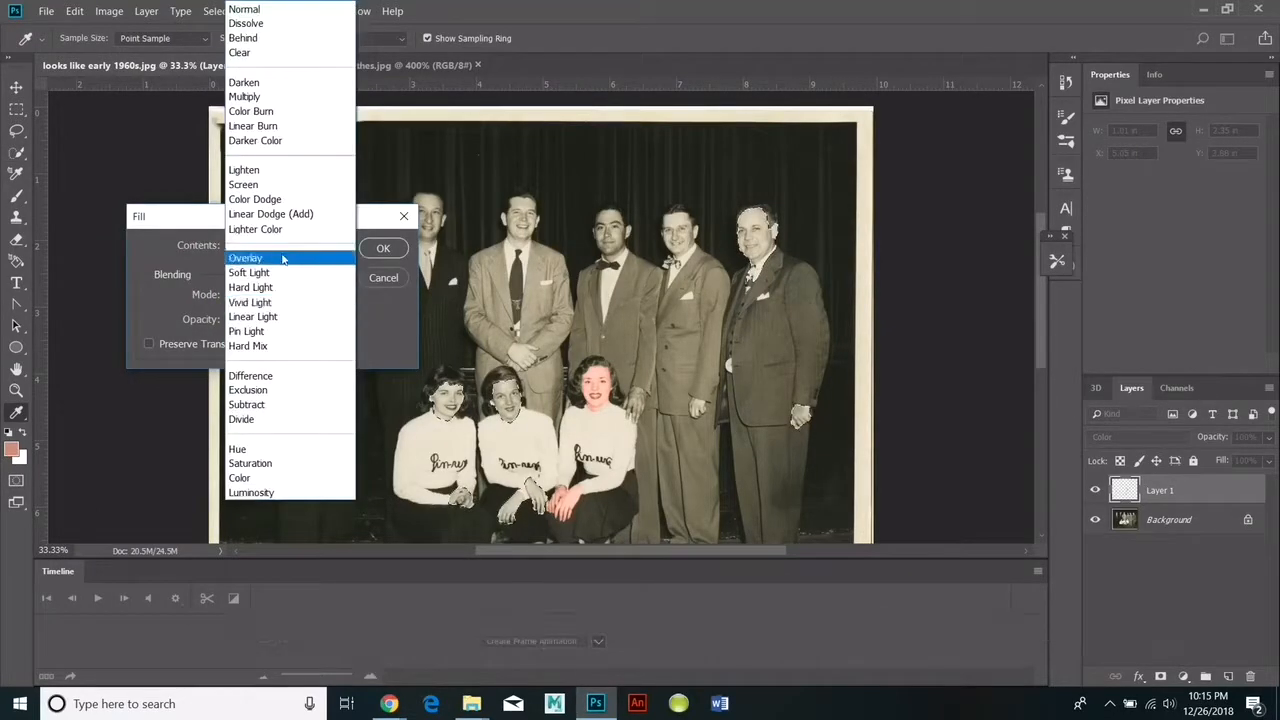
left_click(281, 255)
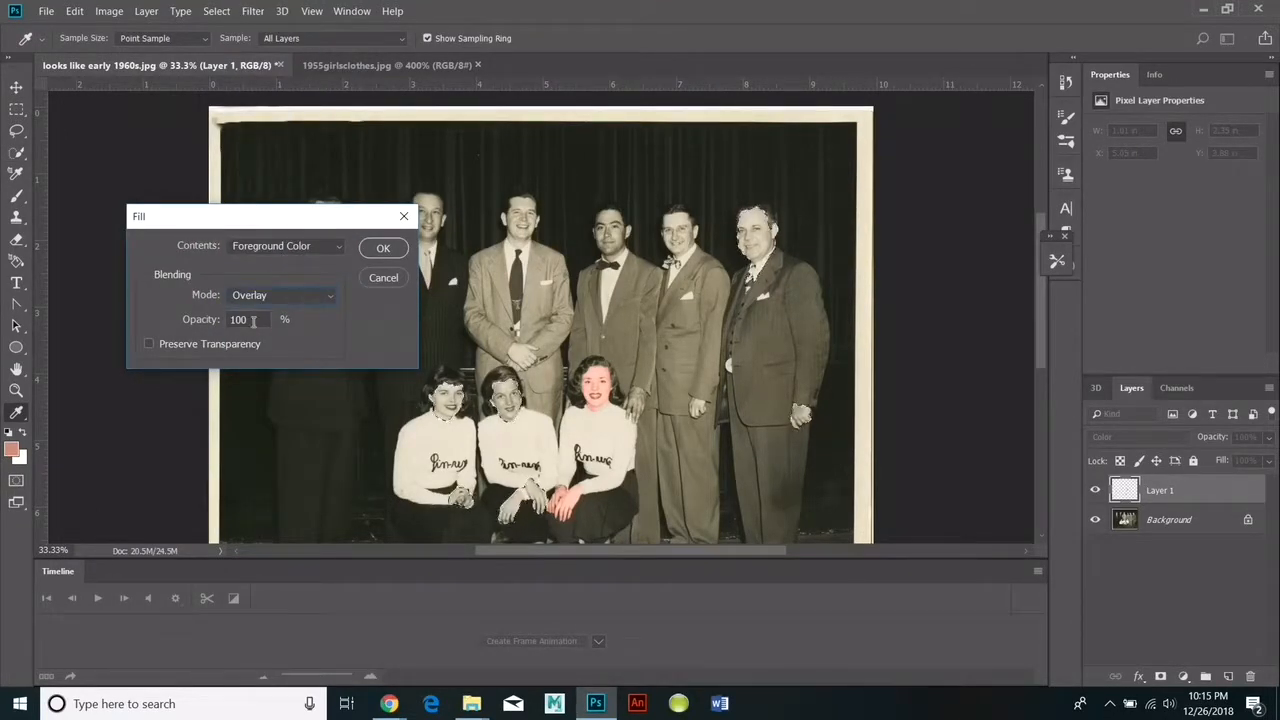
left_click(285, 295)
left_click(285, 479)
left_click(383, 248)
key("w")
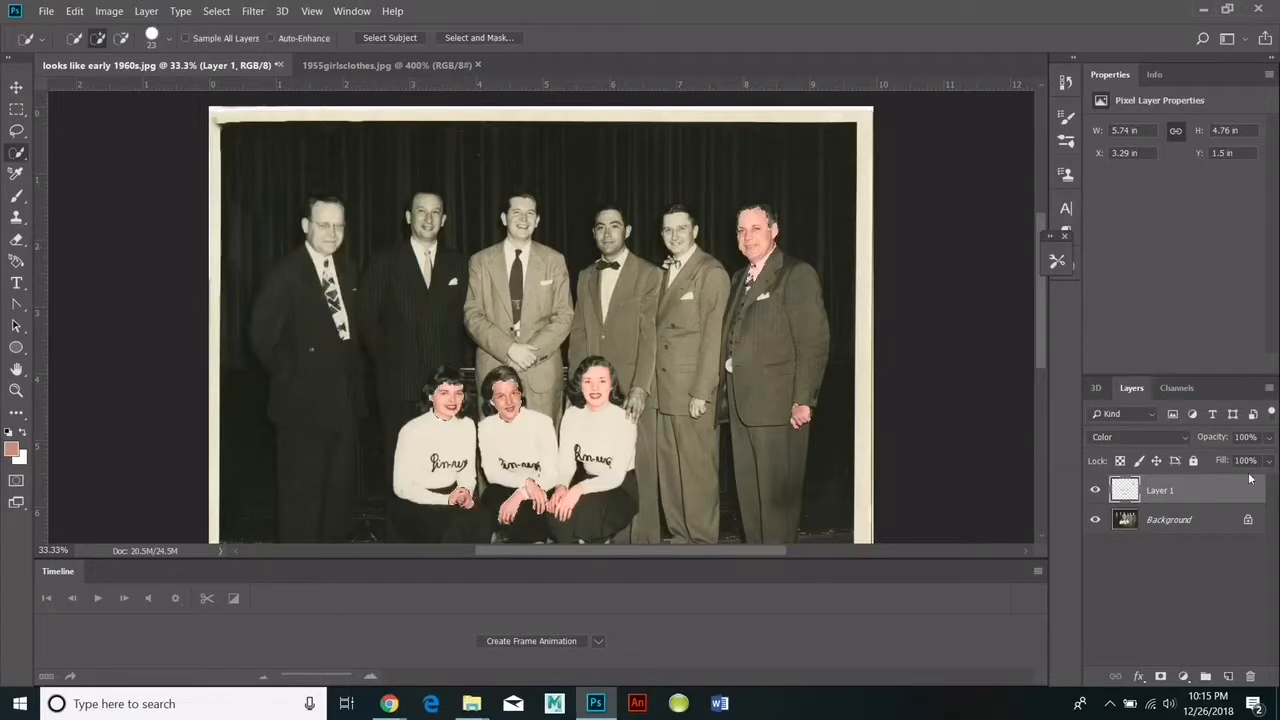
Lower Layer 1's opacity to 88% and clear the selection.
left_click_drag(1272, 443, 1259, 459)
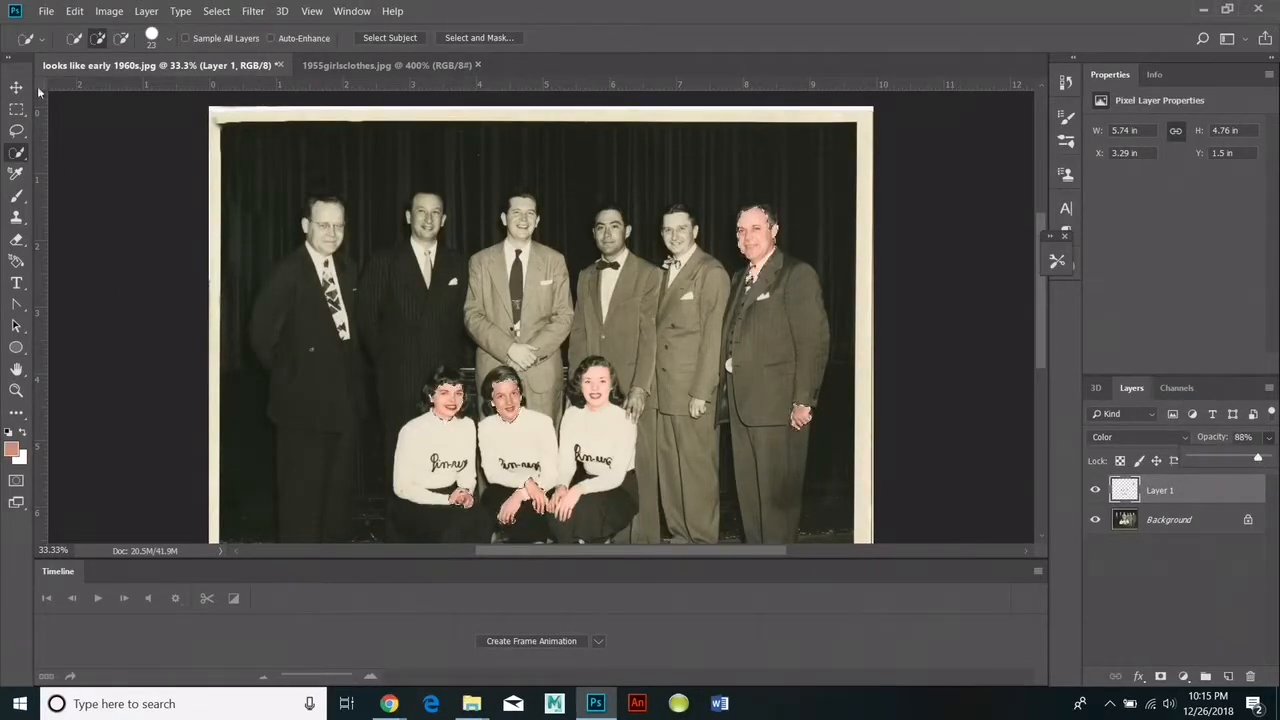
left_click(222, 12)
left_click(232, 44)
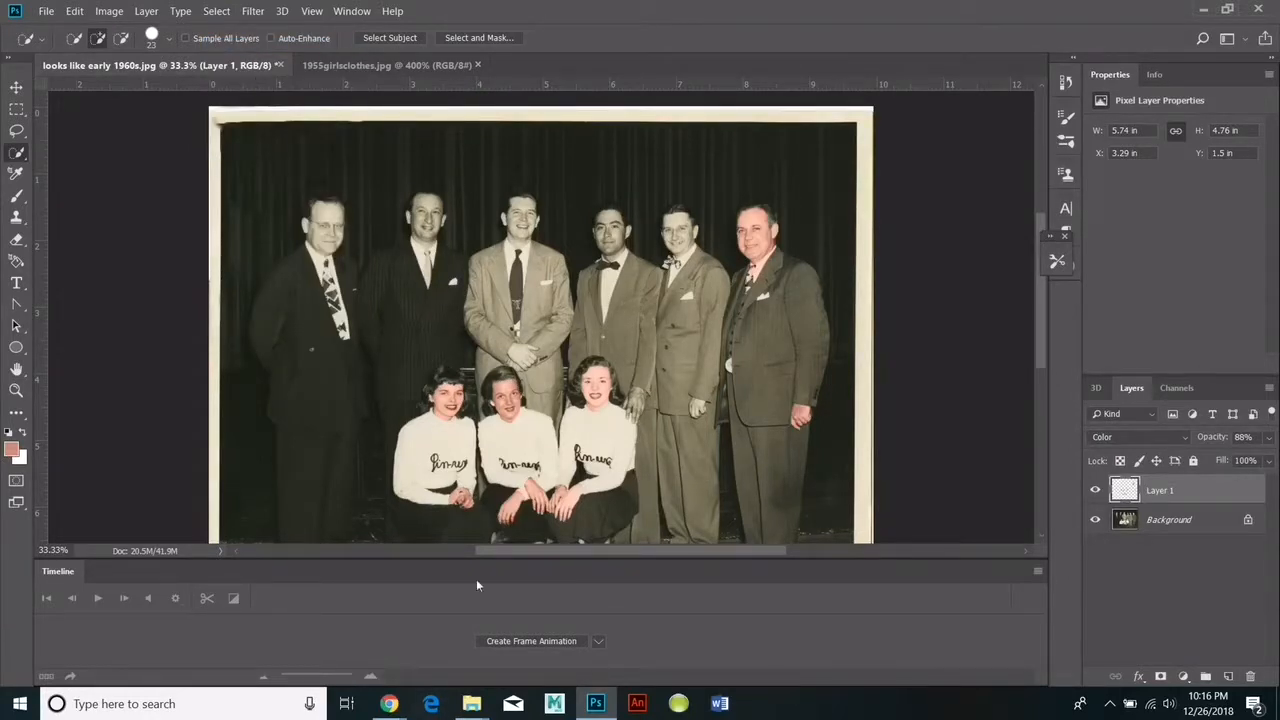
Sample the blue skirt in 1955girlsclothes.jpg as the foreground color and return to the group photo.
left_click(386, 65)
scroll(495, 383, "up", 5)
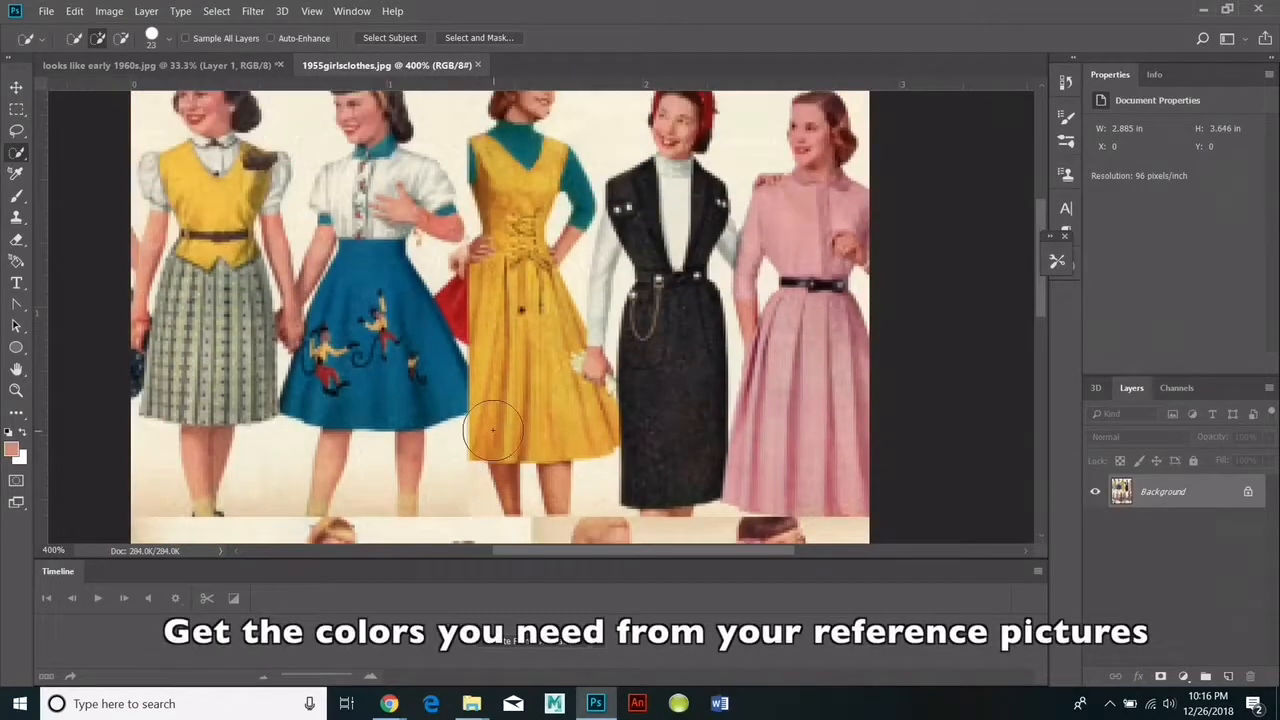
left_click(12, 448)
left_click(365, 273)
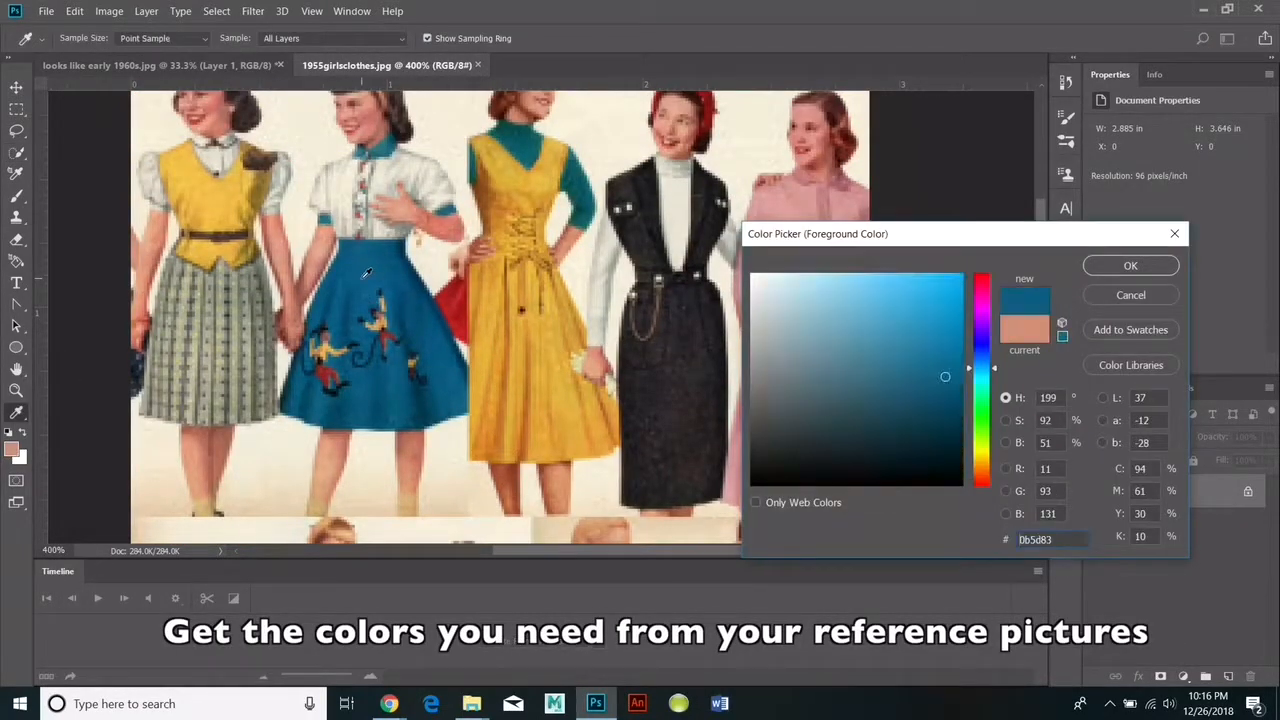
left_click(1131, 264)
left_click(235, 65)
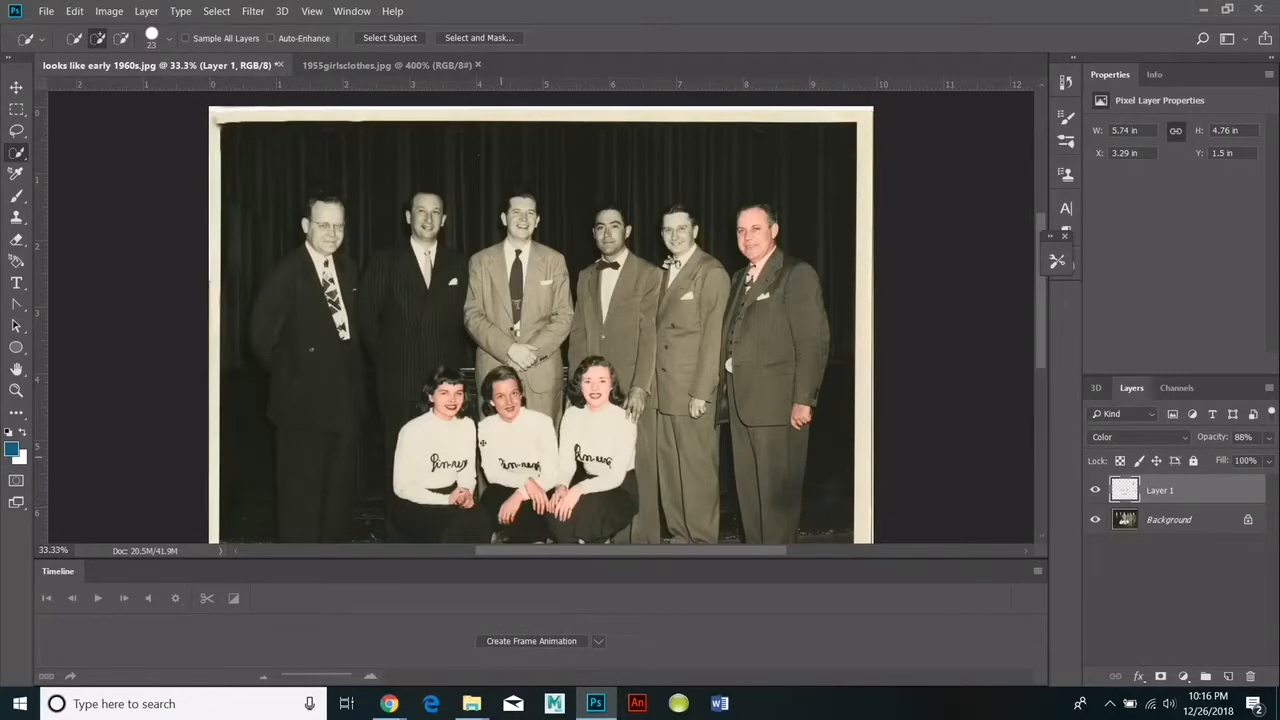
Quick-select the rightmost seated woman's skirt on the Background layer and create a new layer with default settings.
left_click(1170, 519)
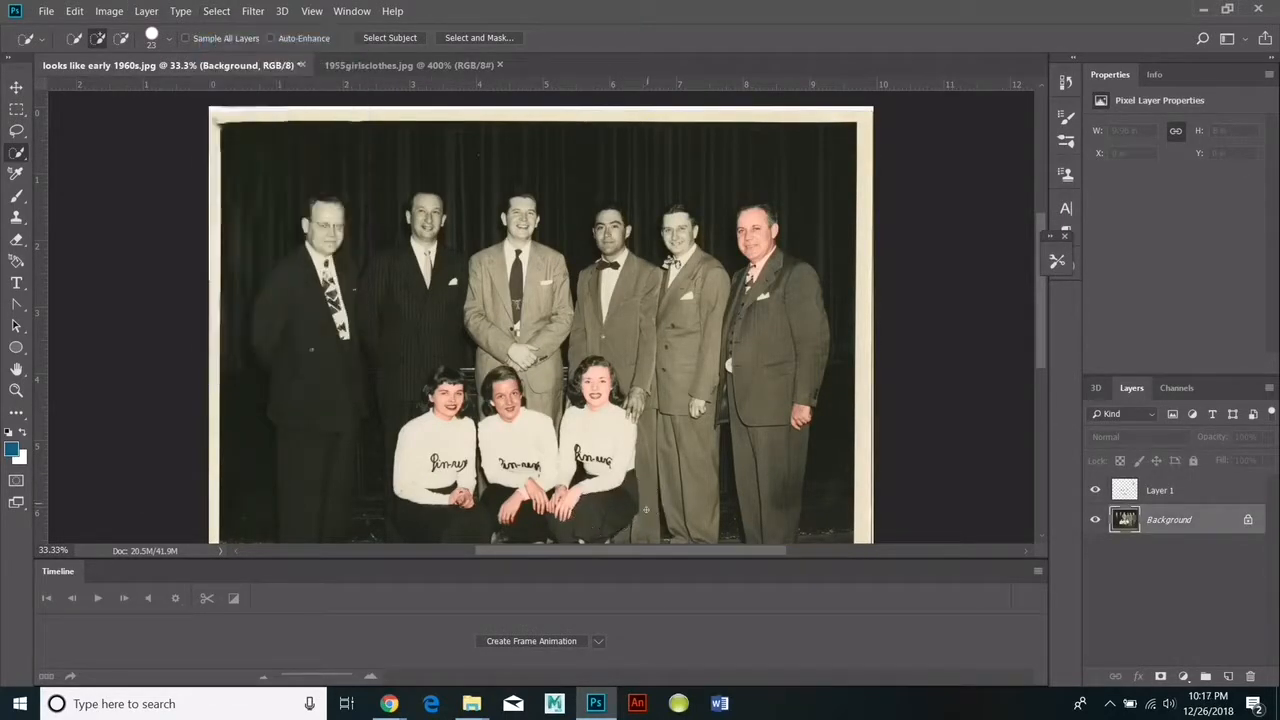
mouse_move(645, 510)
left_mouse_down()
mouse_move(570, 520)
mouse_move(590, 480)
mouse_move(570, 510)
left_mouse_up()
left_click(146, 11)
mouse_move(165, 27)
left_click(335, 28)
key("Return")
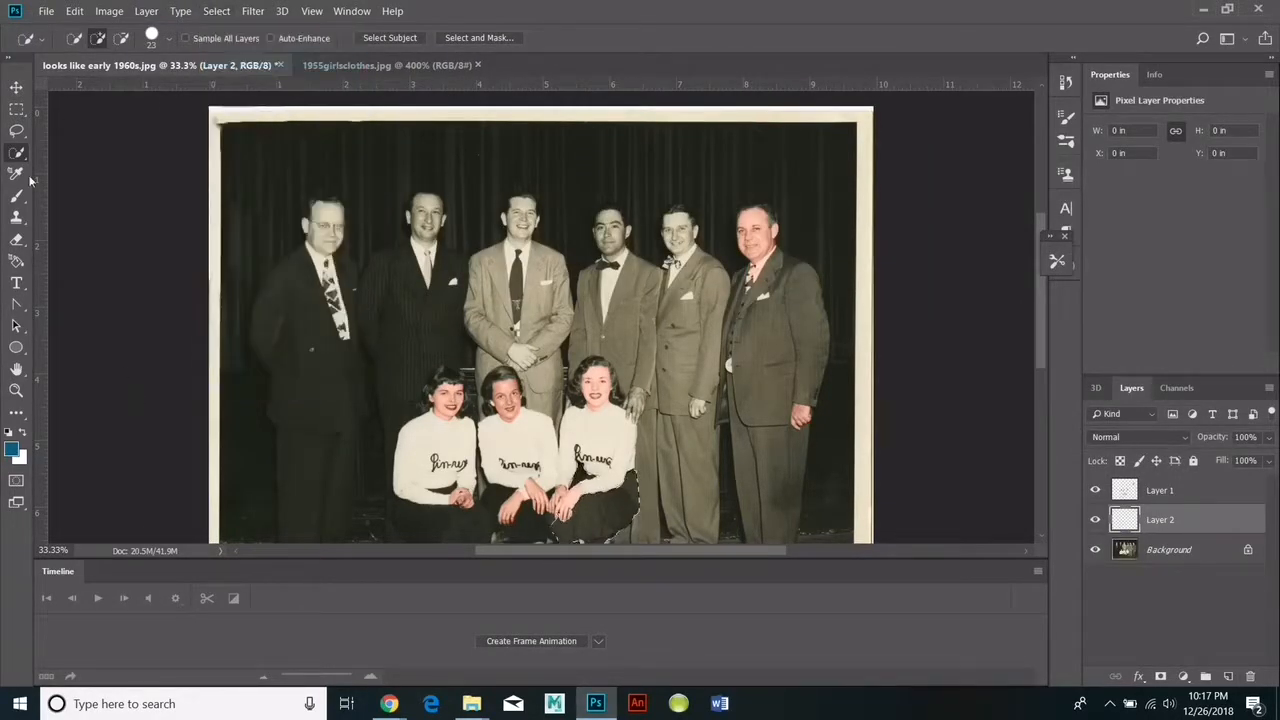
Fill the selected skirt on Layer 2 with the foreground blue, and try Overlay before settling on the Color blend mode.
left_click(74, 11)
left_click(90, 251)
left_click(376, 251)
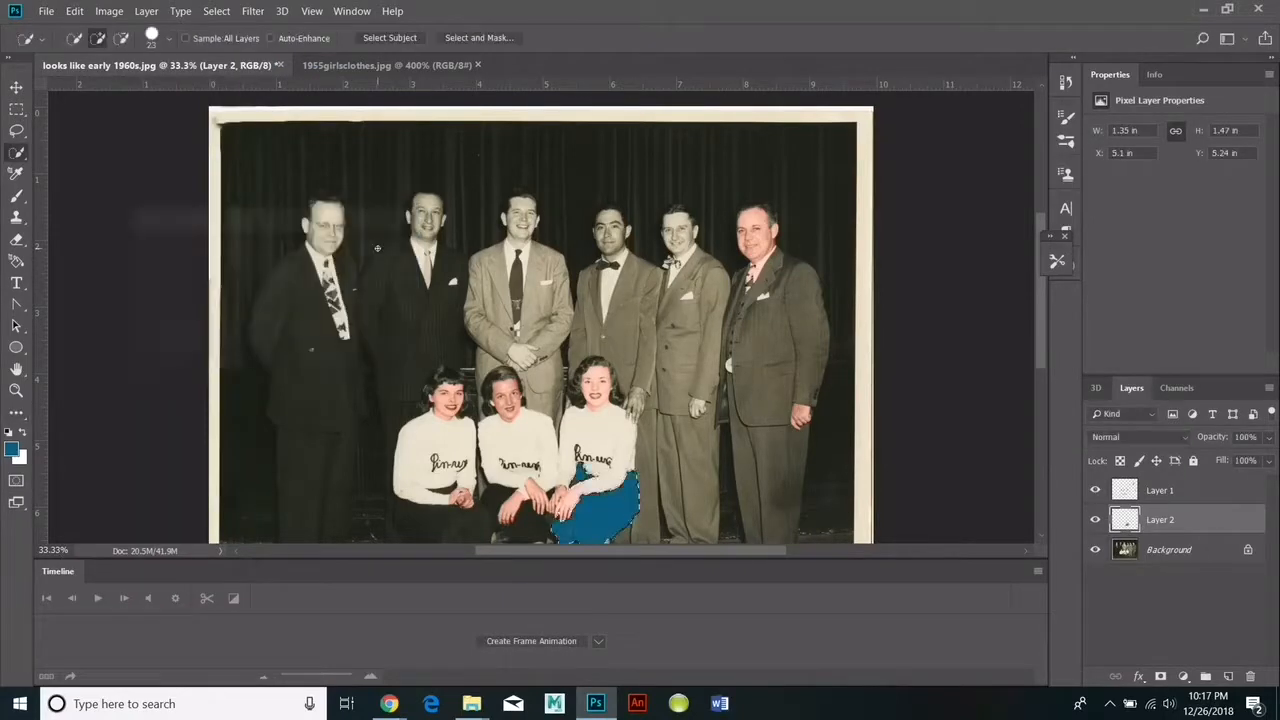
left_click(1184, 437)
left_click(1125, 225)
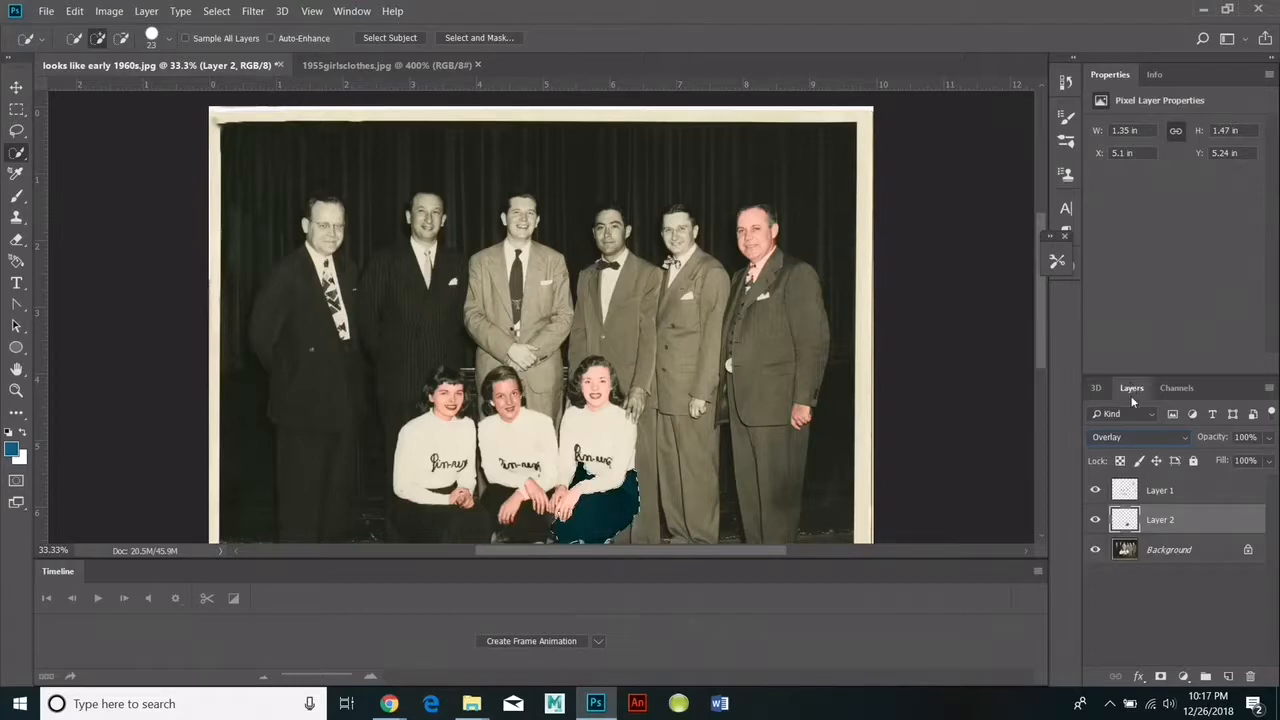
left_click(1186, 440)
left_click(1160, 409)
Lower Layer 2's opacity to 61% and clear the skirt selection.
left_click(1267, 437)
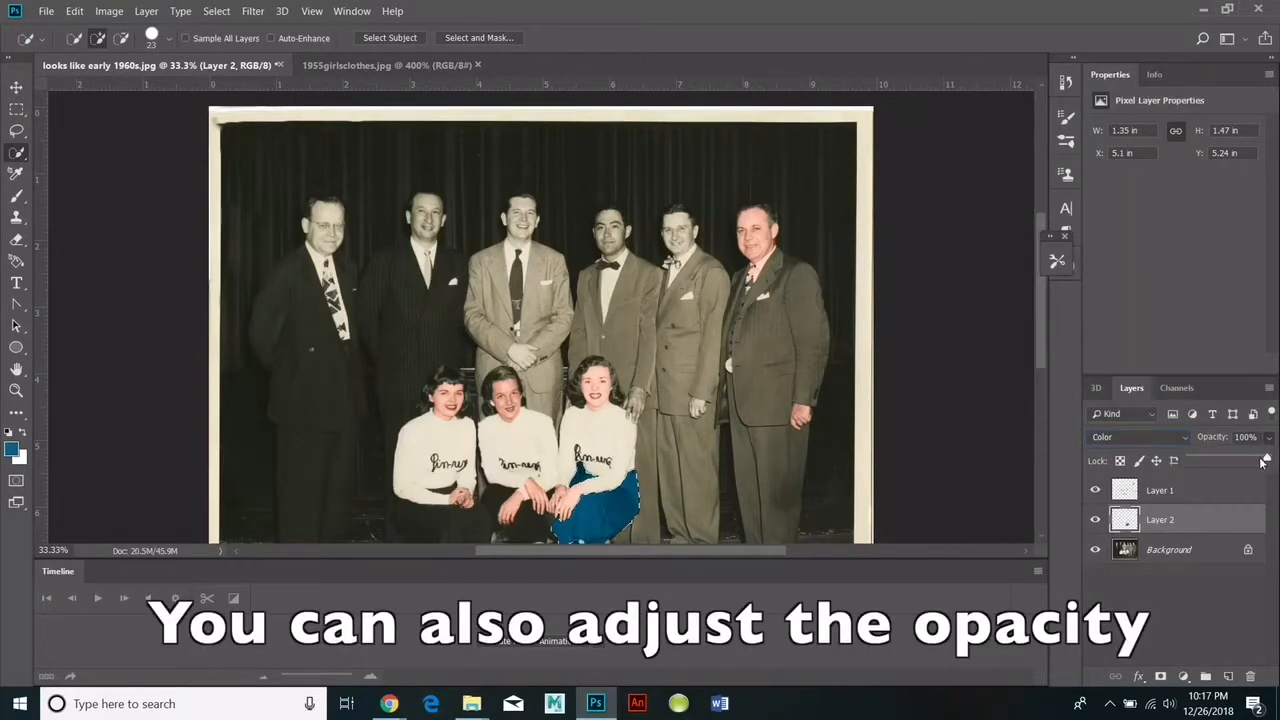
left_click_drag(1263, 461, 1238, 460)
left_click(216, 12)
left_click(234, 43)
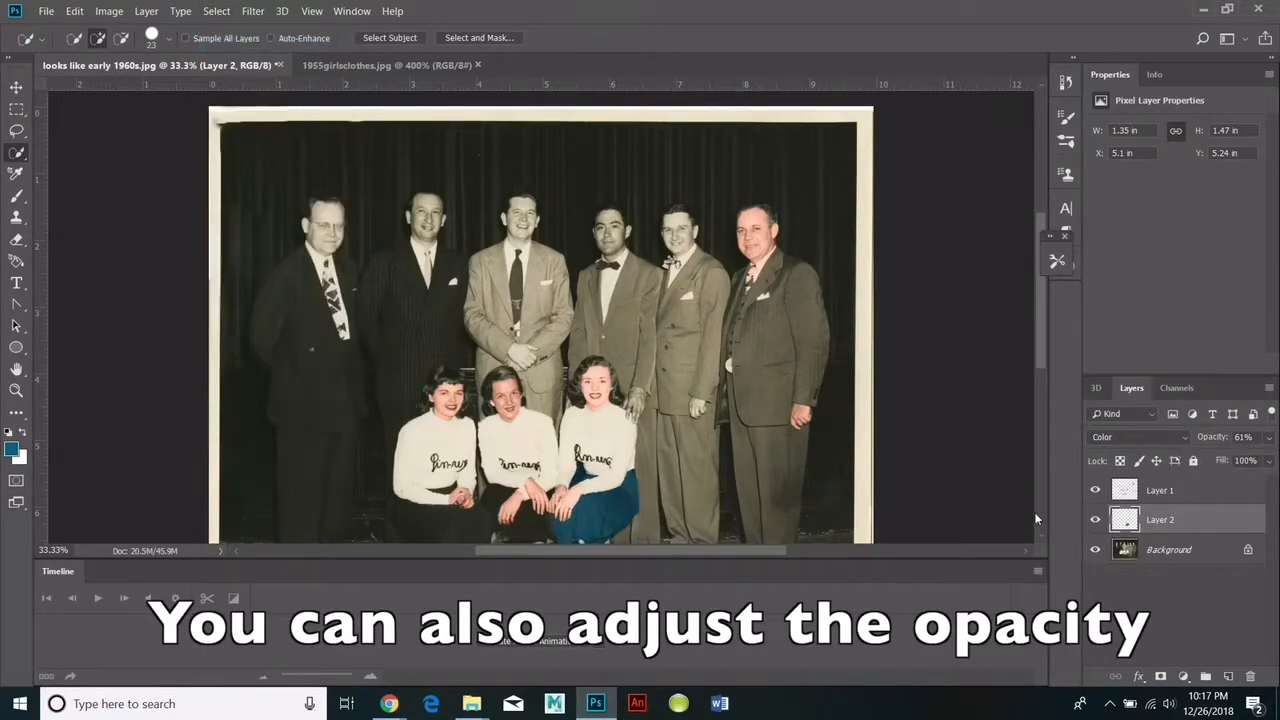
Try to quick-select the rightmost seated woman's sweater on the Background layer, reducing the brush to 12 px, and clear the selection.
left_click(1150, 549)
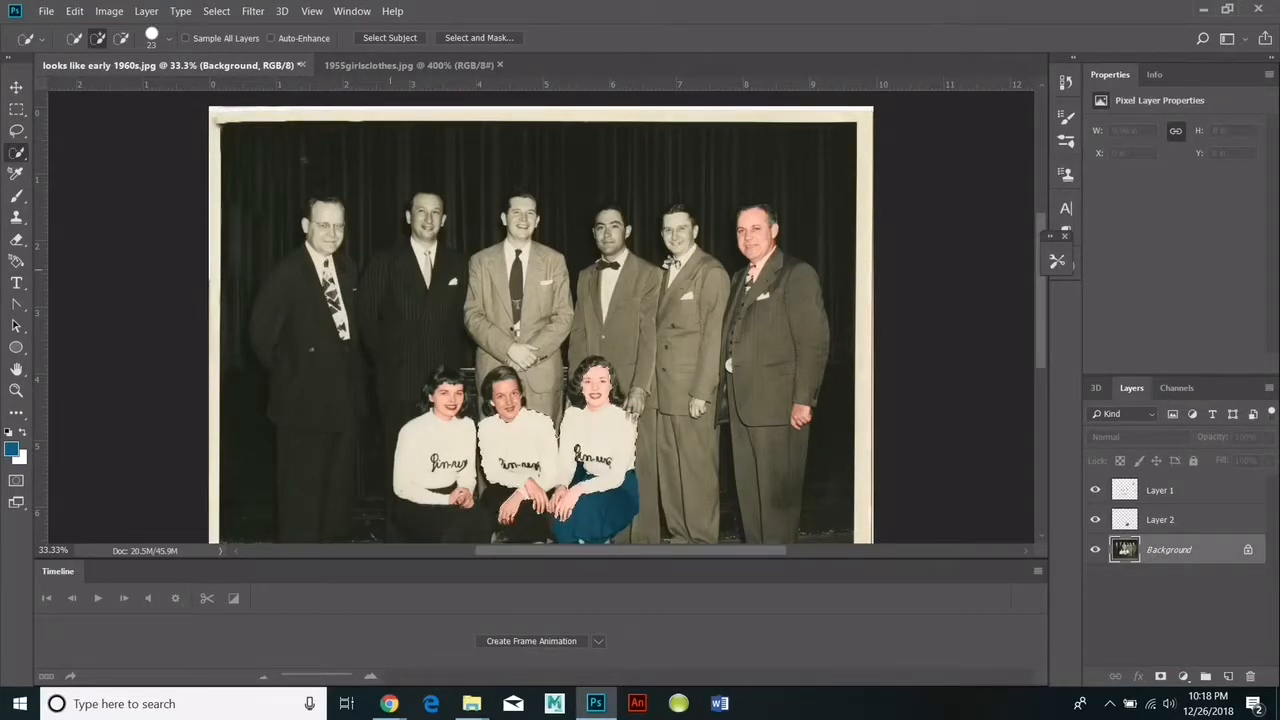
left_click(217, 12)
left_click(230, 43)
left_click(154, 38)
left_click_drag(90, 87, 87, 88)
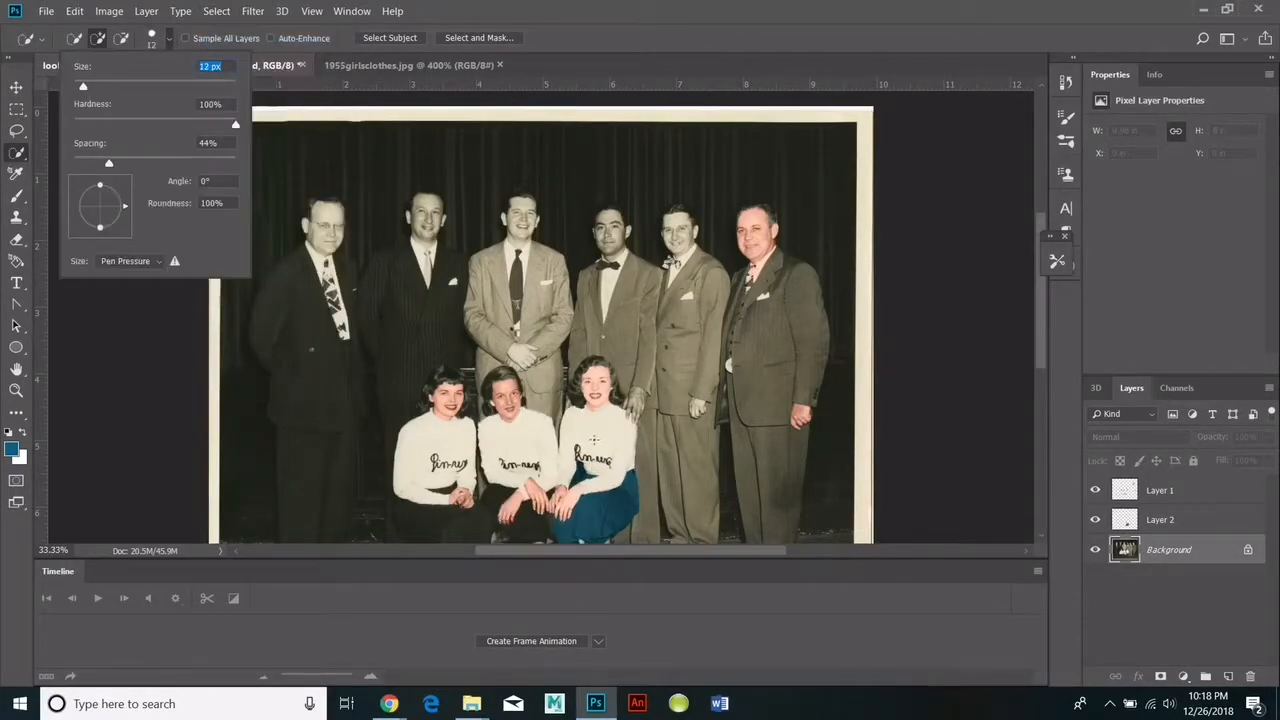
key("Return")
left_click(217, 11)
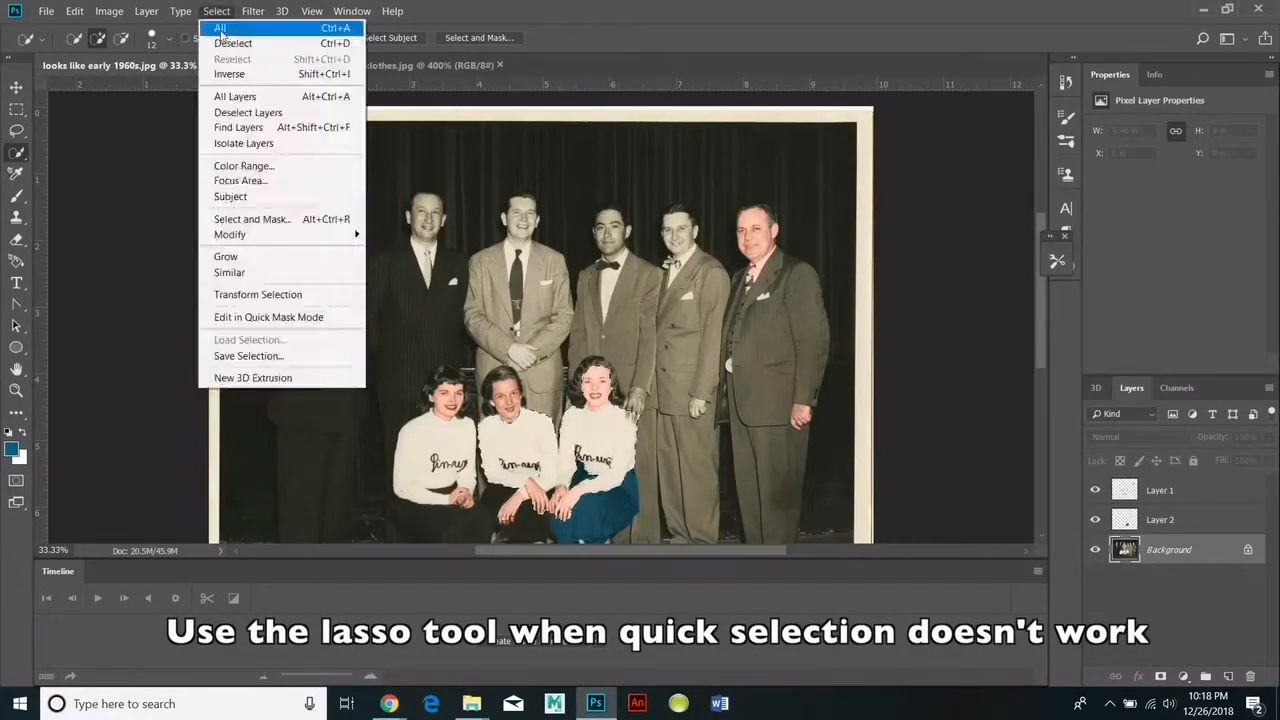
left_click(232, 43)
Outline the rightmost seated woman's sweater with the Lasso tool at 66.67% zoom, leaving out the gap beside her arm.
left_click(16, 390)
left_click(528, 438, "alt")
left_click(528, 438, "alt")
scroll(528, 438, "down", 2)
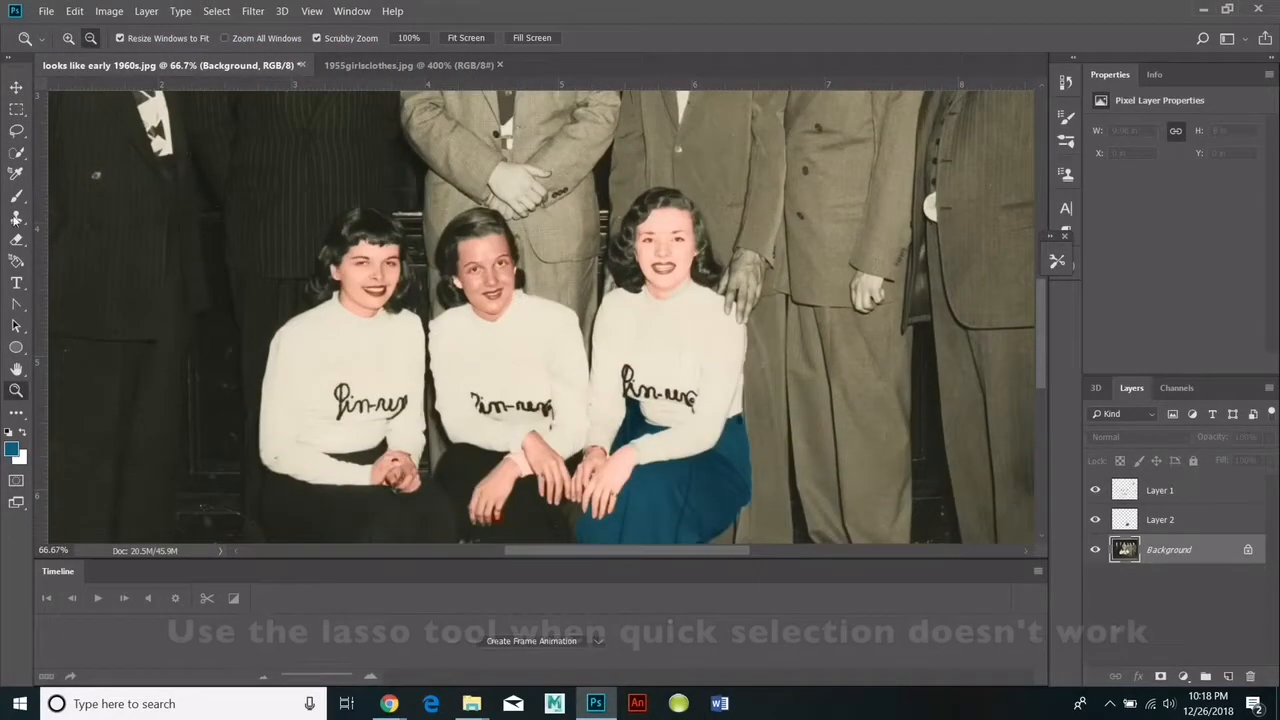
key("l")
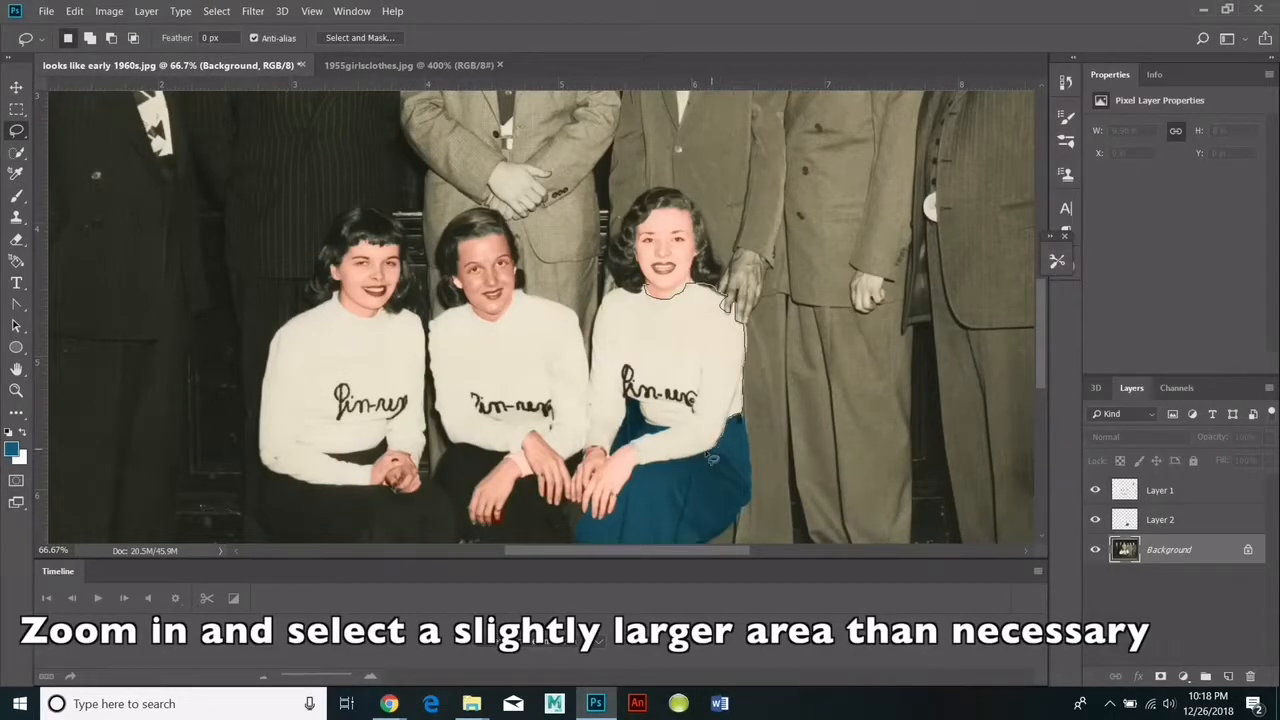
mouse_move(711, 459)
left_mouse_down()
mouse_move(640, 455)
mouse_move(679, 432)
mouse_move(623, 400)
mouse_move(633, 408)
mouse_move(613, 460)
mouse_move(595, 452)
mouse_move(596, 346)
left_mouse_up()
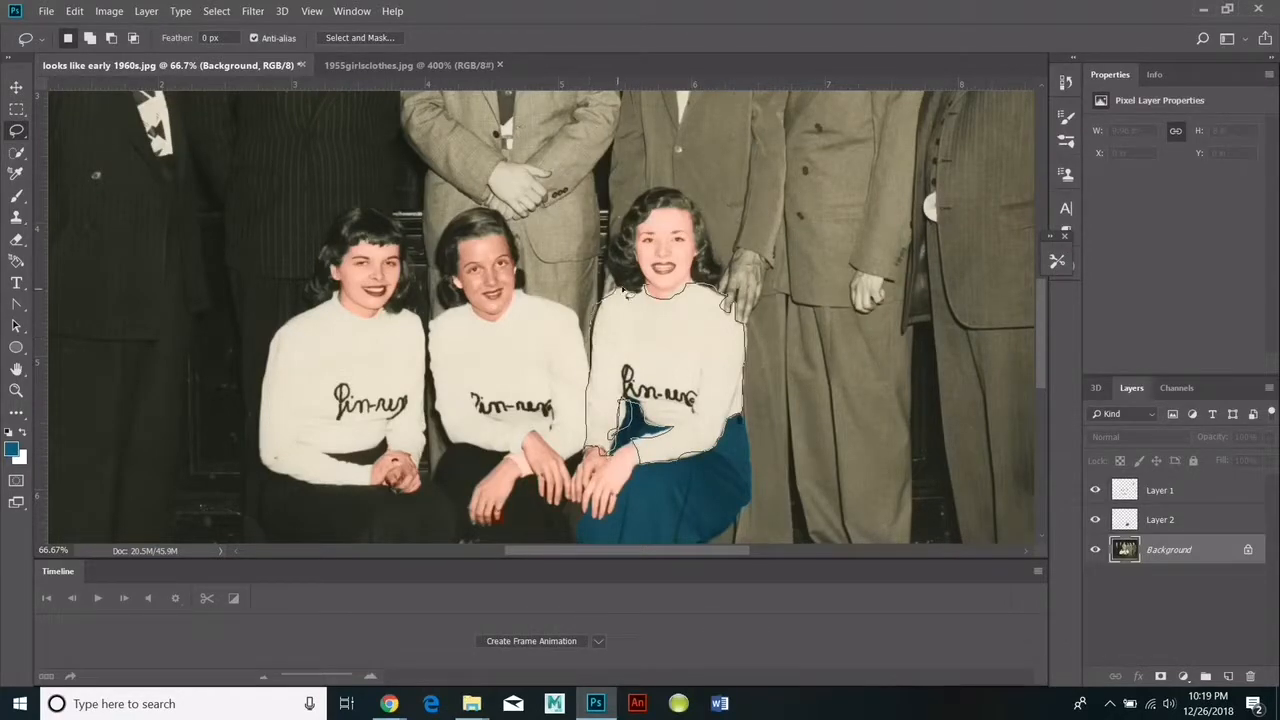
left_click_drag(638, 297, 641, 292)
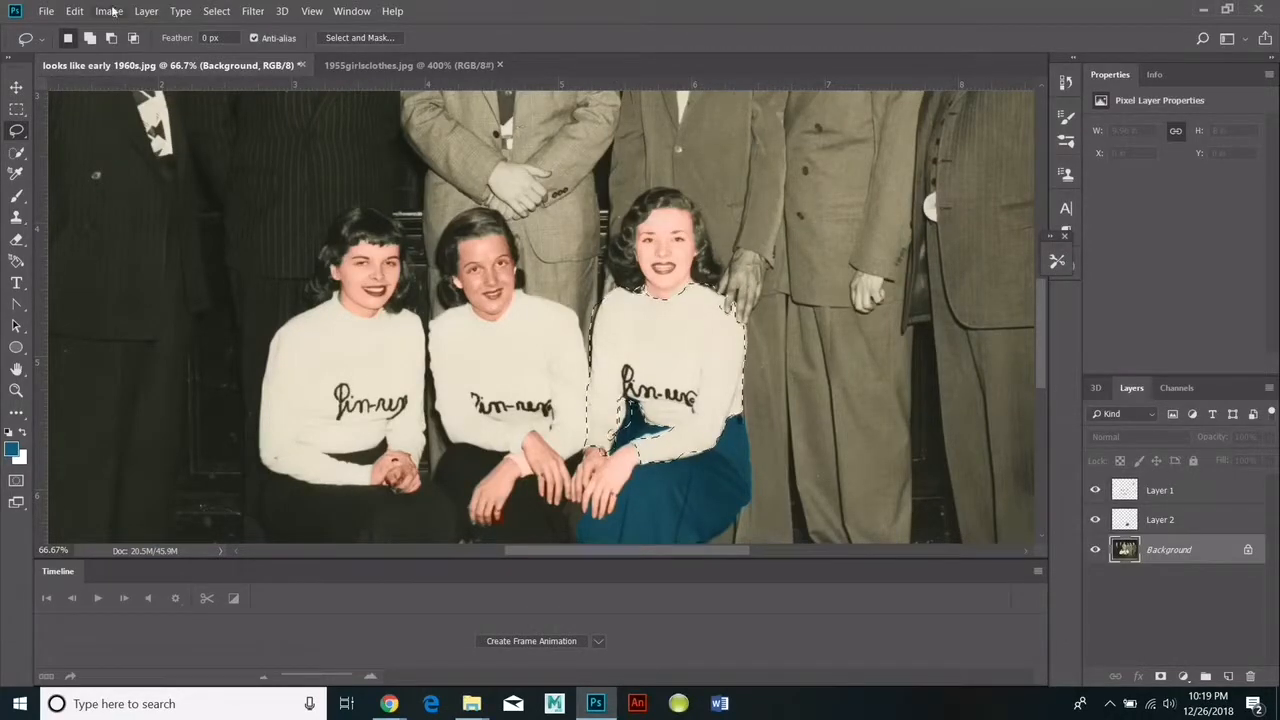
Create a new layer with default settings, and deselect and reselect the sweater outline with Layer 3 active.
left_click(146, 11)
mouse_move(160, 26)
left_click(340, 26)
left_click(776, 202)
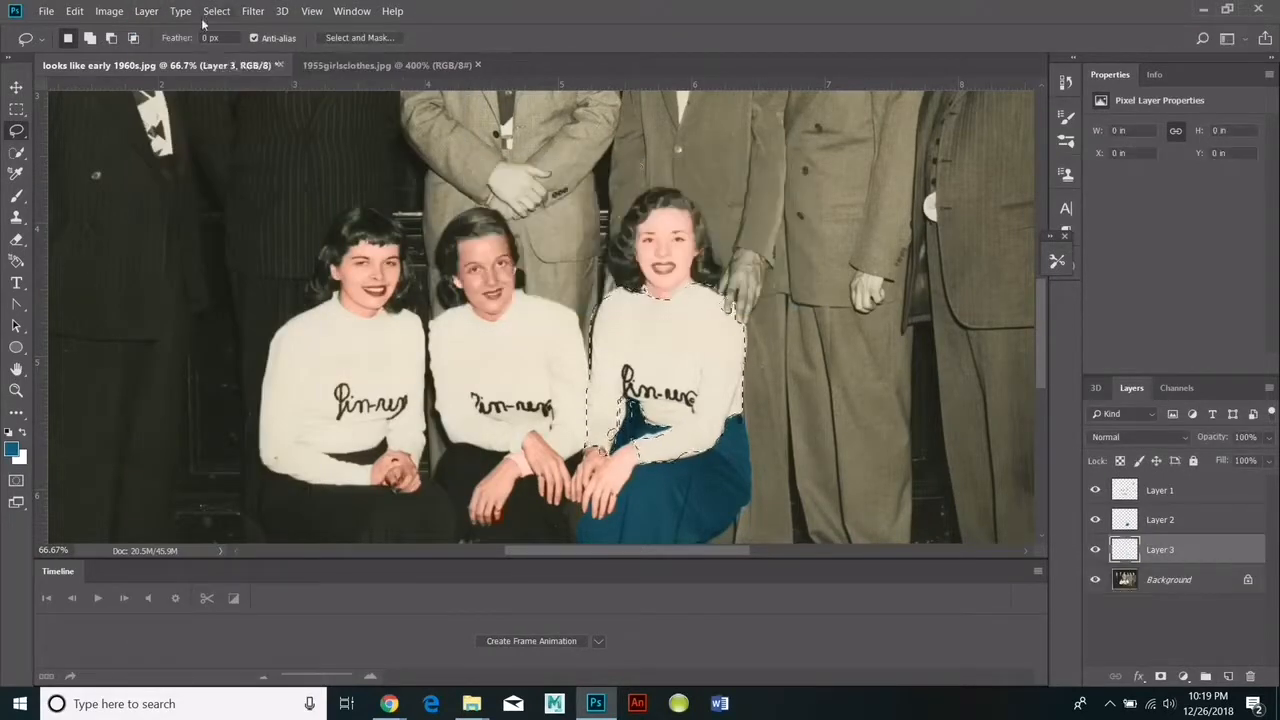
left_click(216, 11)
left_click(236, 44)
left_click(216, 11)
left_click(238, 62)
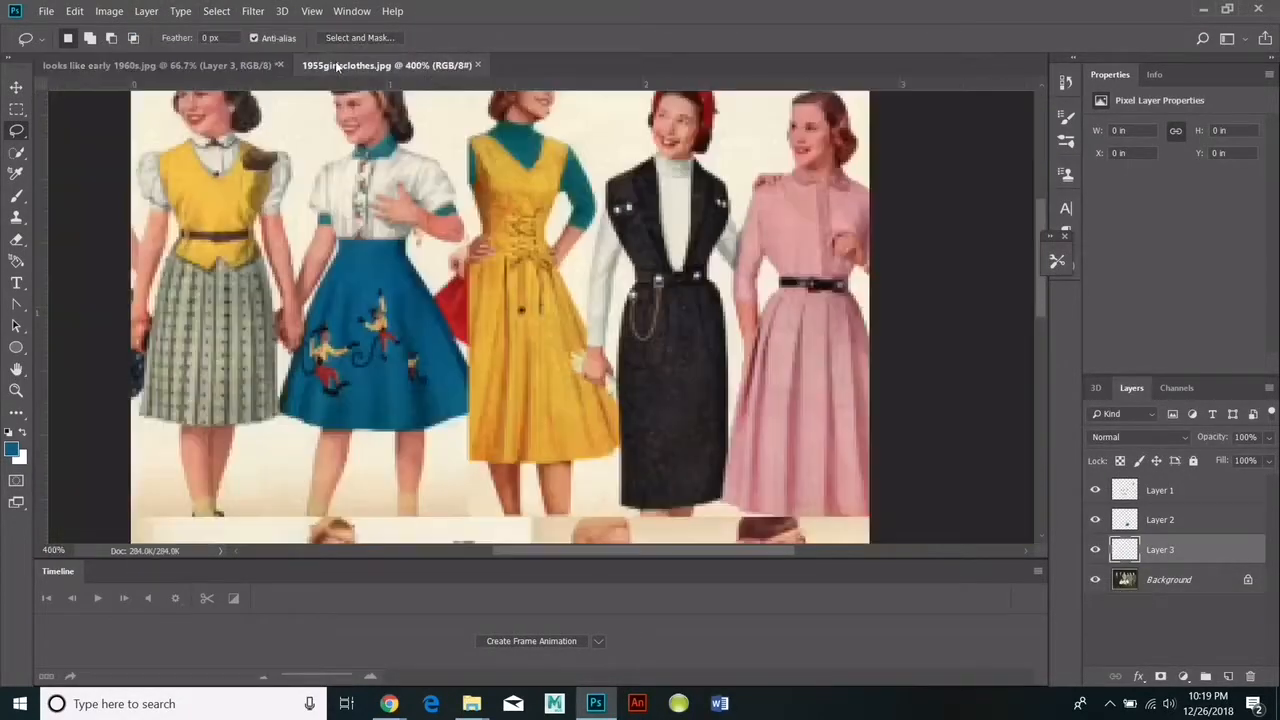
Sample the pink dress in 1955girlsclothes.jpg as the foreground color and return to the group photo.
key("ctrl+Tab")
left_click(11, 450)
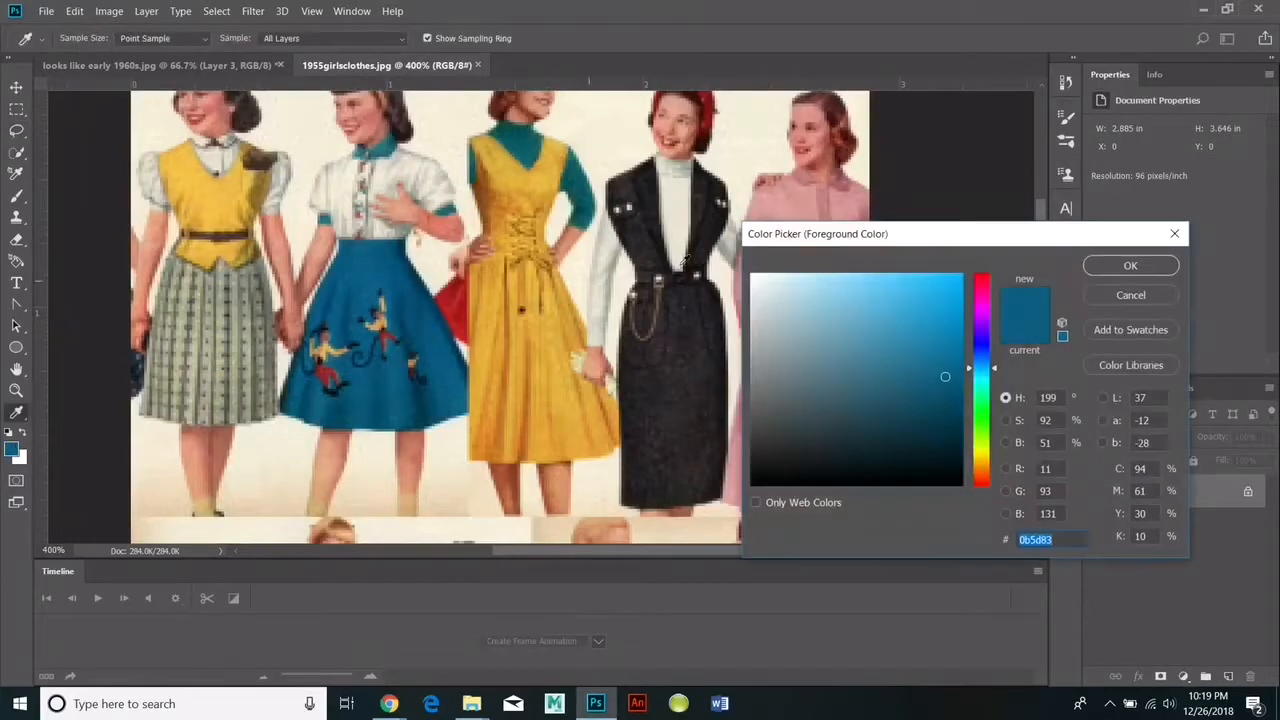
left_click(786, 193)
left_click(1131, 265)
key("ctrl+Tab")
Fill the selected sweater on Layer 3 with the foreground pink, and try Overlay before settling on the Color blend mode.
left_click(74, 11)
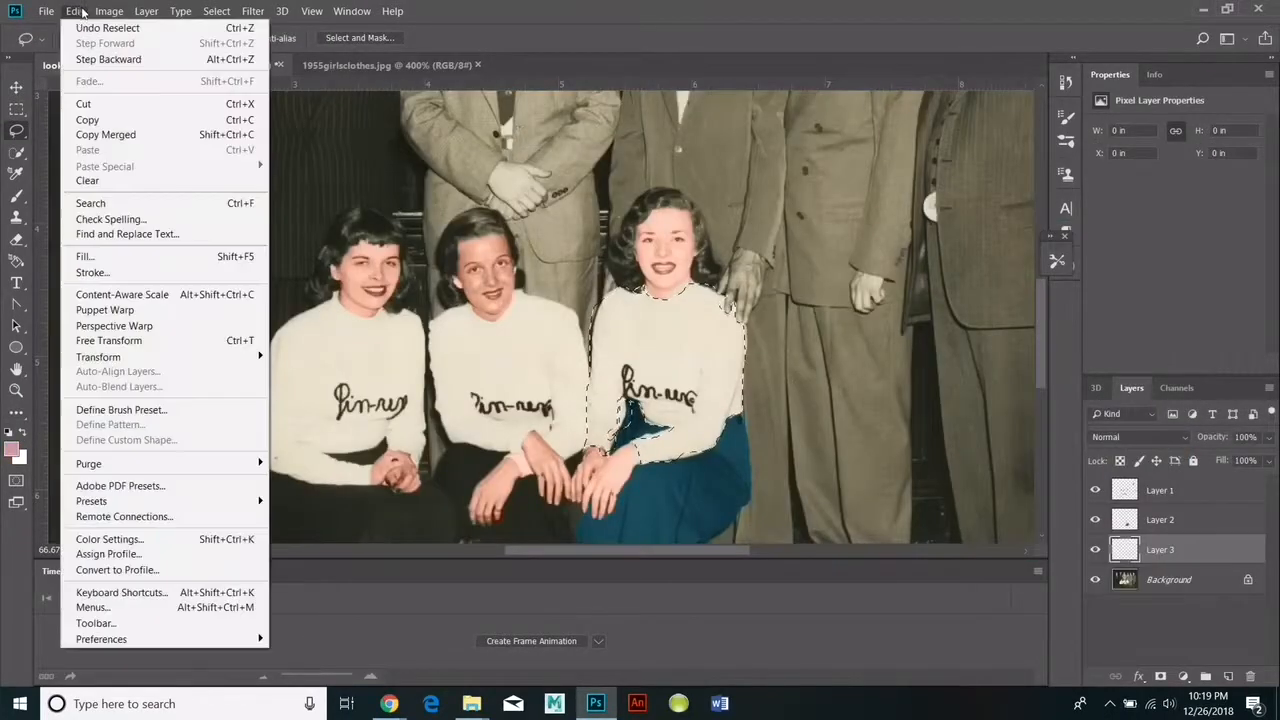
left_click(110, 235)
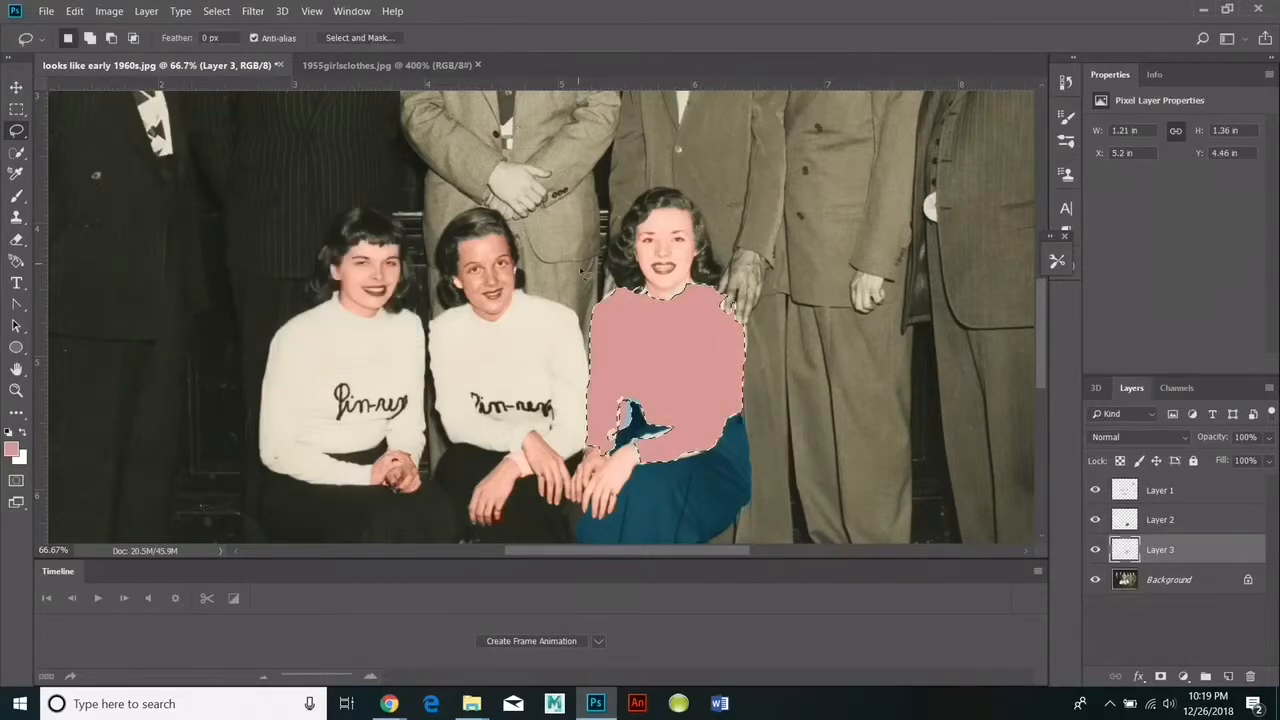
left_click(1138, 437)
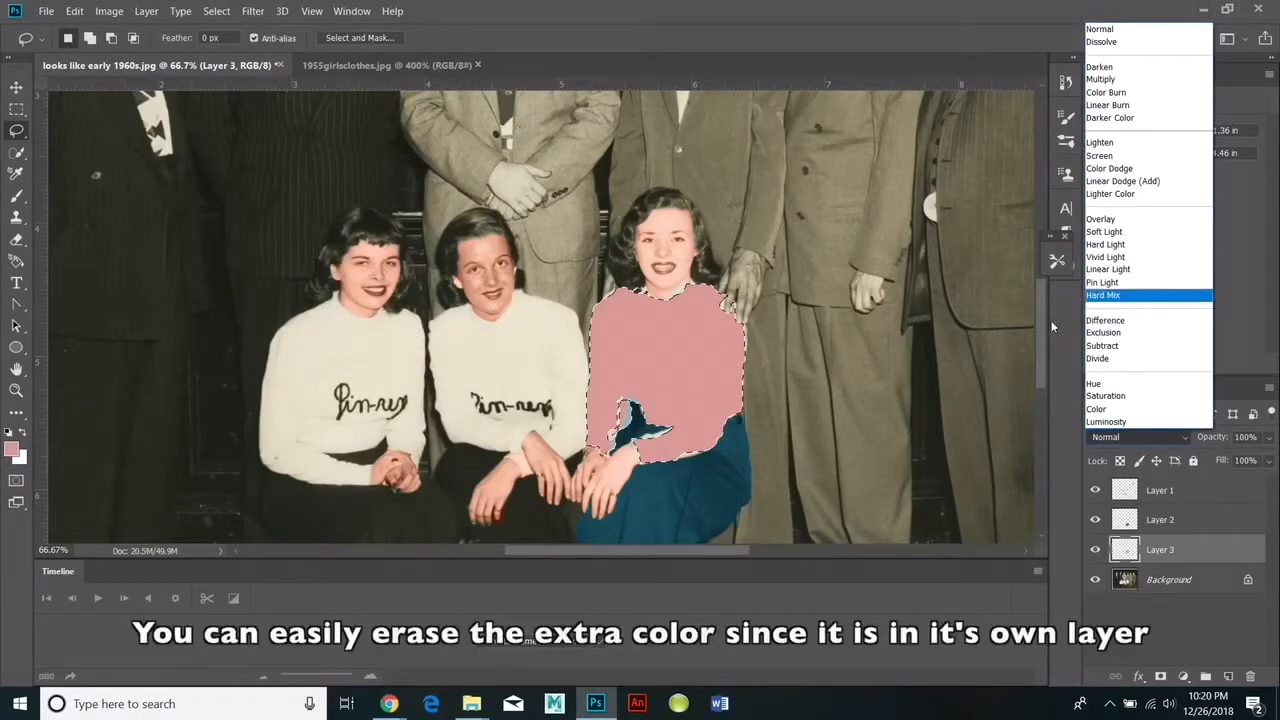
left_click(1112, 219)
left_click(1150, 437)
left_click(1130, 411)
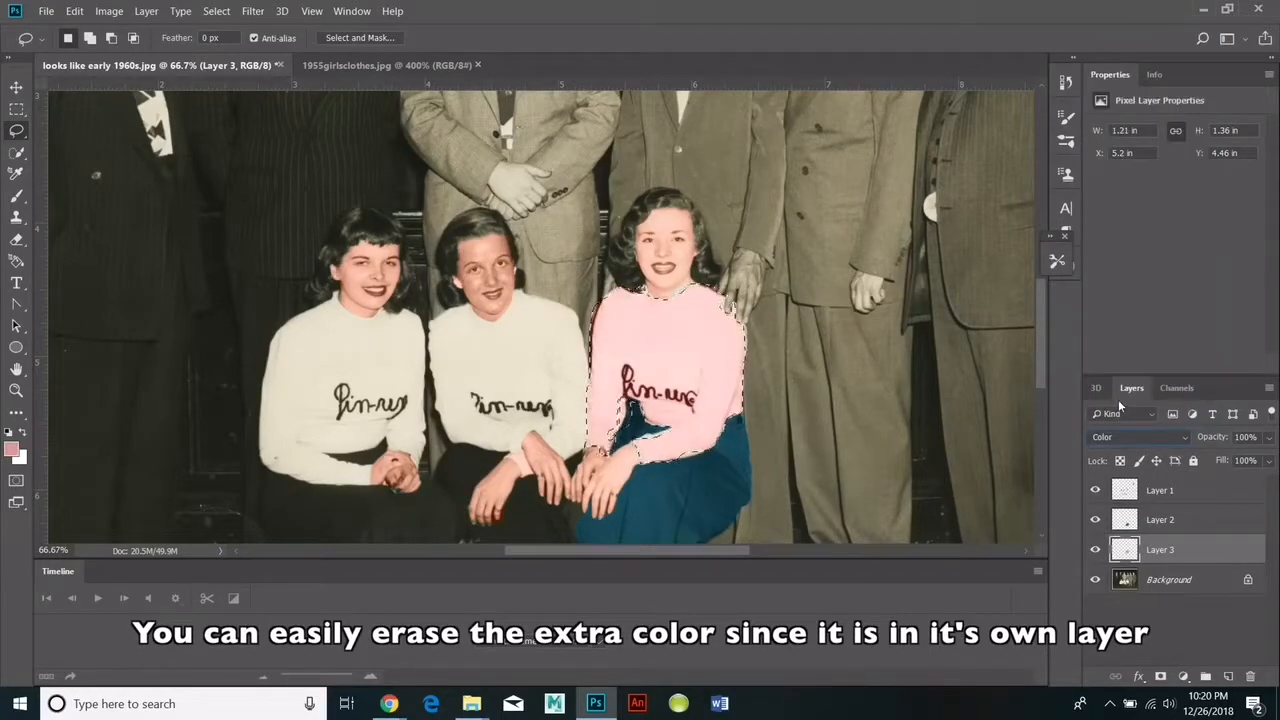
Clear the sweater selection and switch to the Eraser tool for cleaning up extra pink on Layer 3.
left_click(216, 11)
left_click(235, 48)
key("e")
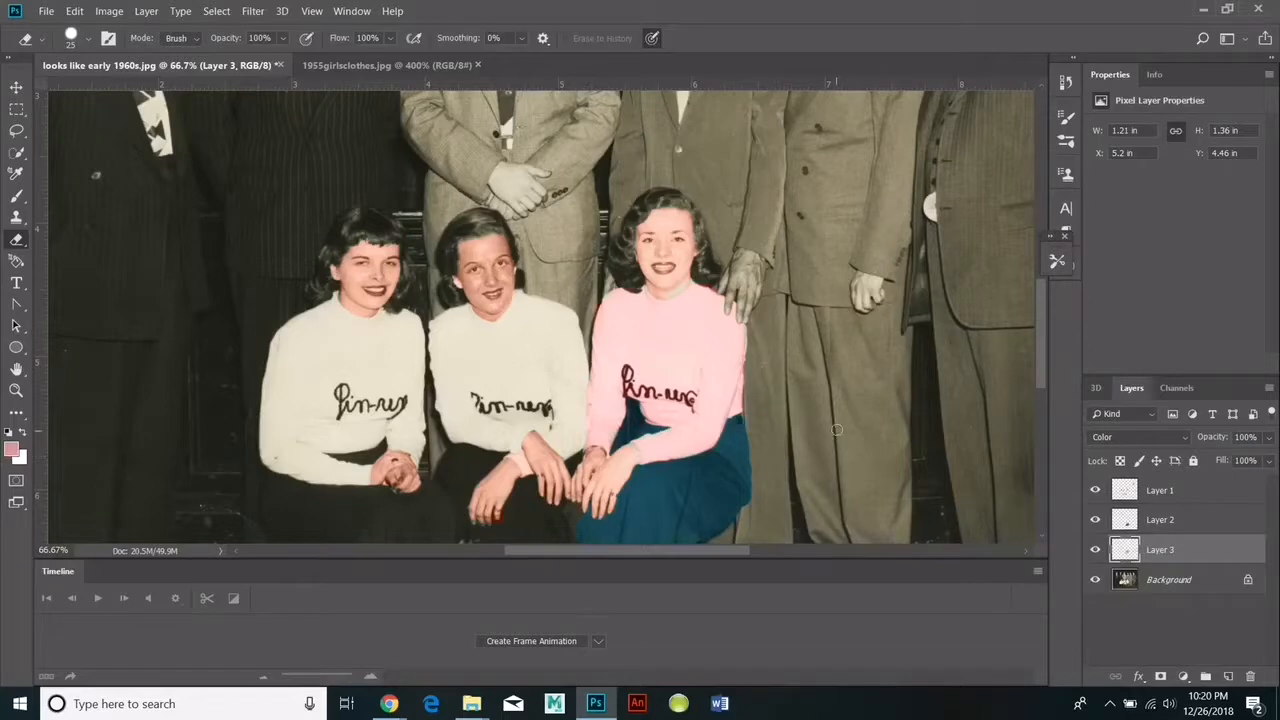
scroll(815, 438, "down", 3)
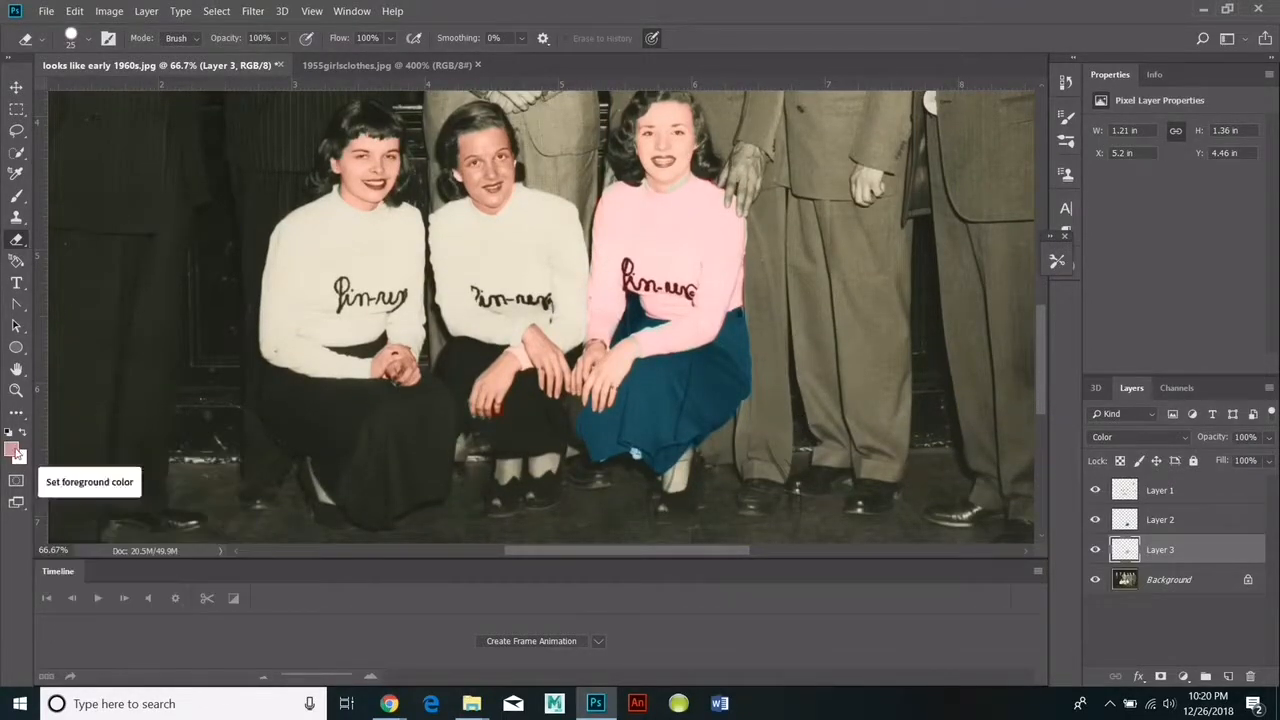
Make Layer 1 active and sample the skin tone from the pink-sweatered woman's hand as the foreground color.
left_click(12, 449)
left_click(1125, 267)
left_click(1145, 490)
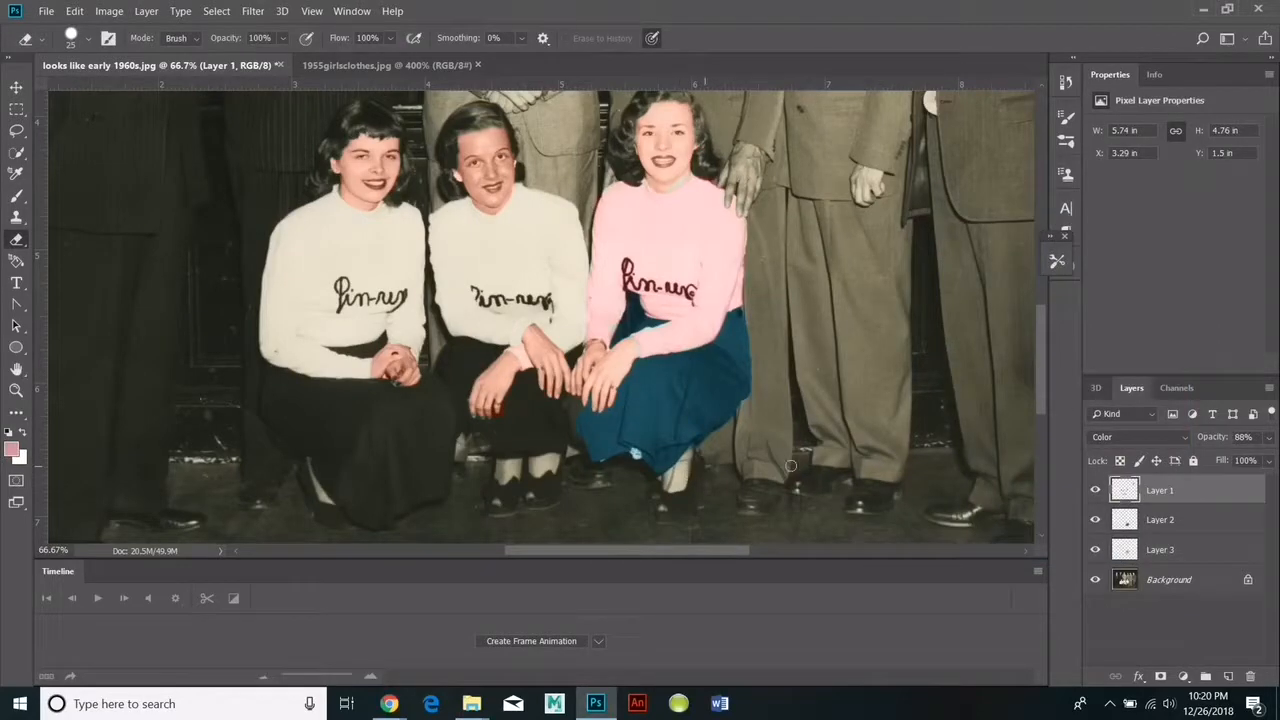
left_click(12, 450)
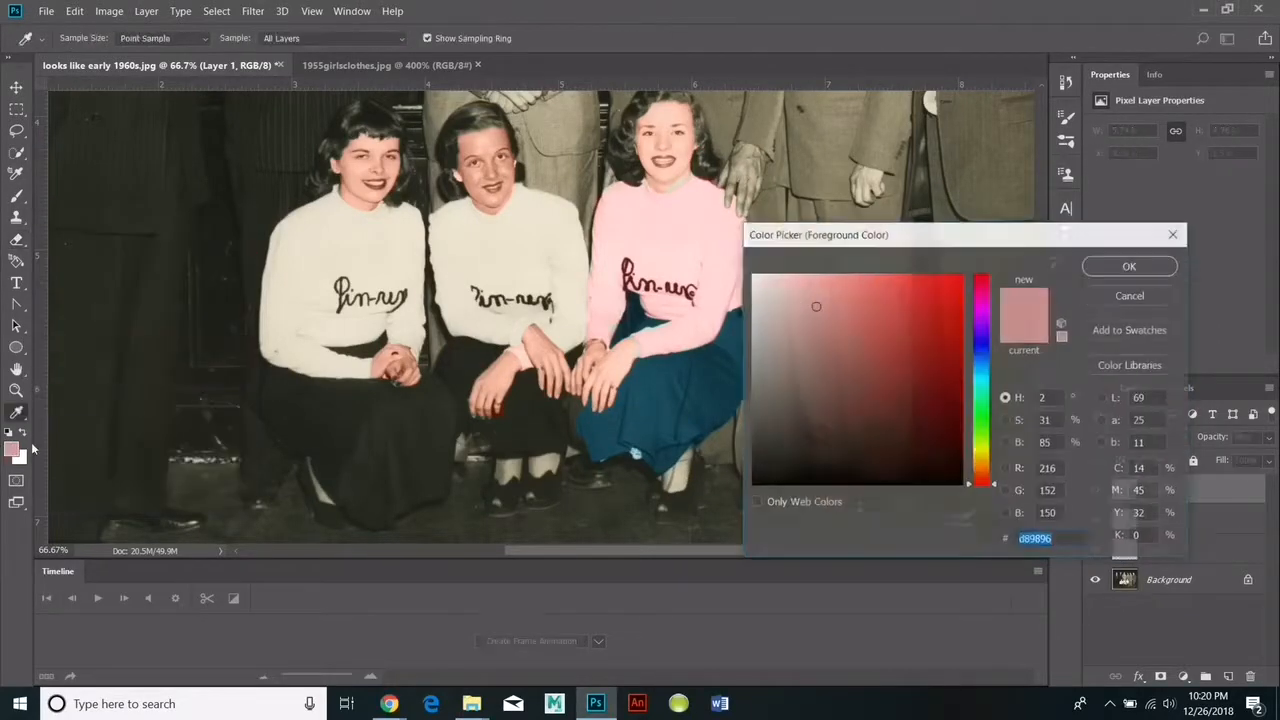
left_click(607, 366)
key("Return")
key("e")
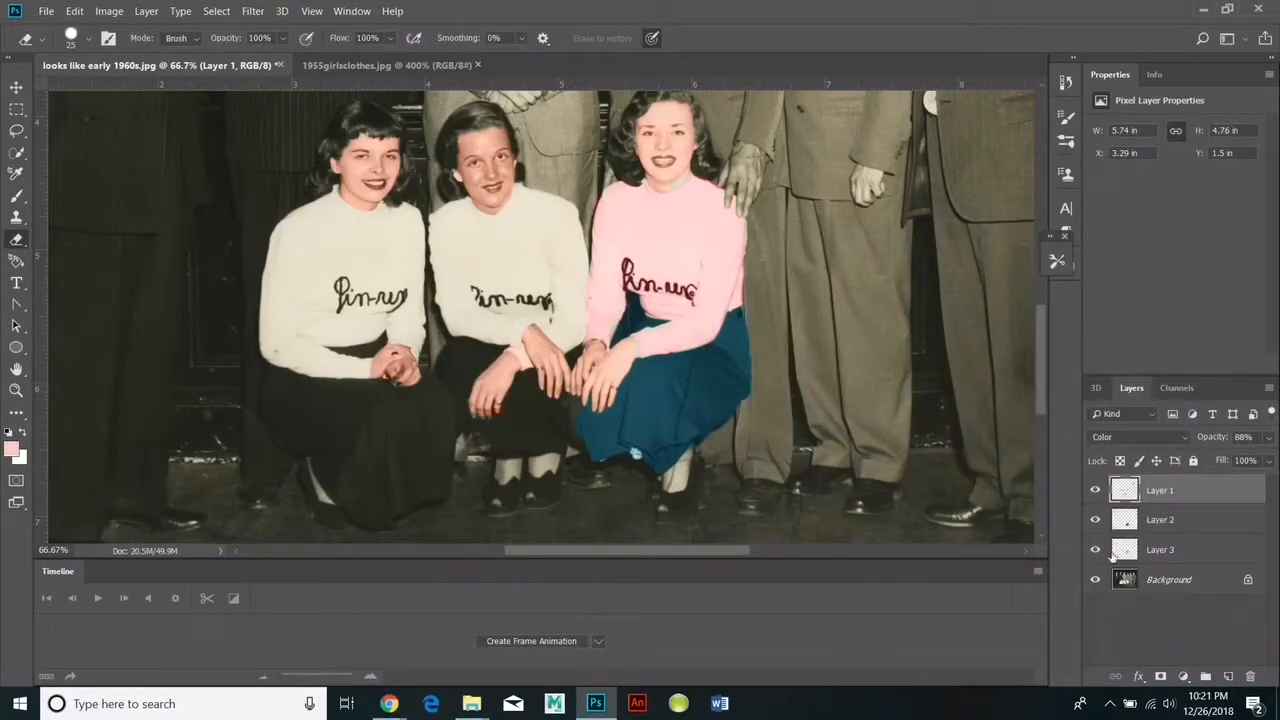
Create a new layer with default settings above Layer 1.
left_click(146, 11)
mouse_move(160, 27)
left_click(345, 27)
key("Return")
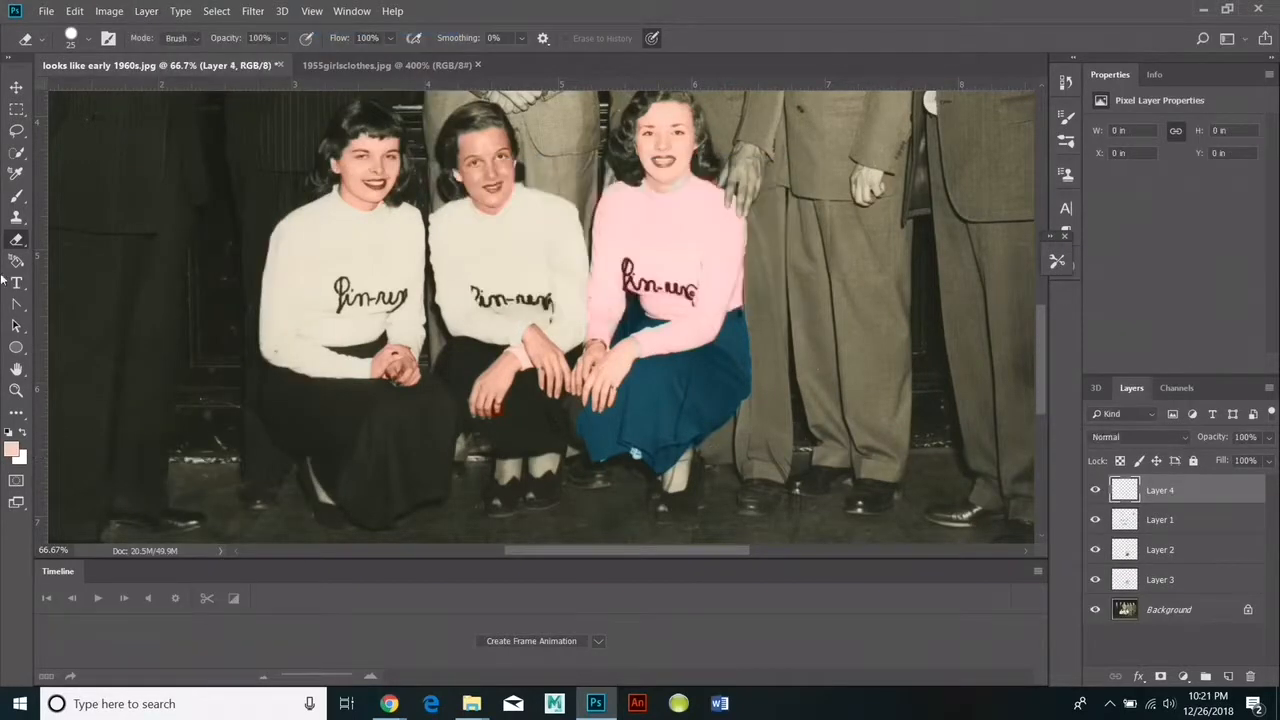
Quick-select the pink-sweatered woman's bare ankle on the Background layer, then deselect and reselect it with Layer 4 active.
left_click(1142, 617)
left_click(16, 153)
left_click_drag(684, 462, 678, 483)
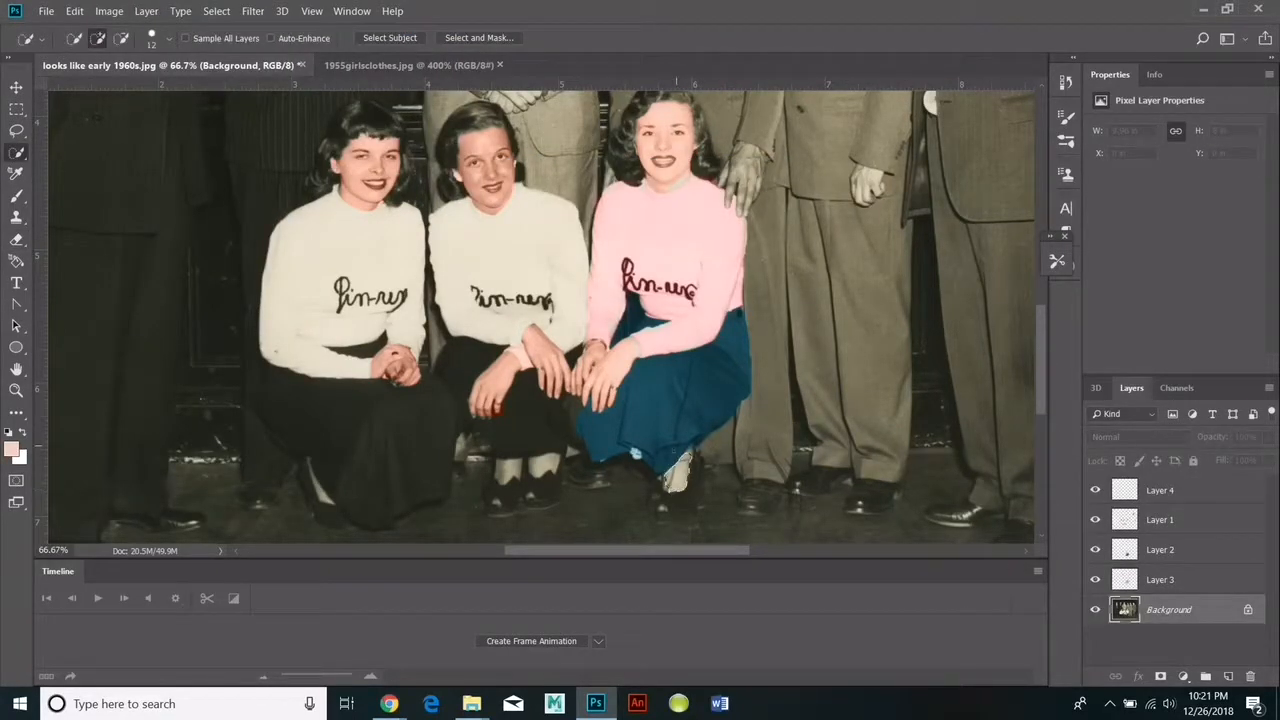
left_click(222, 11)
left_click(225, 43)
left_click(1160, 491)
left_click(217, 11)
left_click(218, 59)
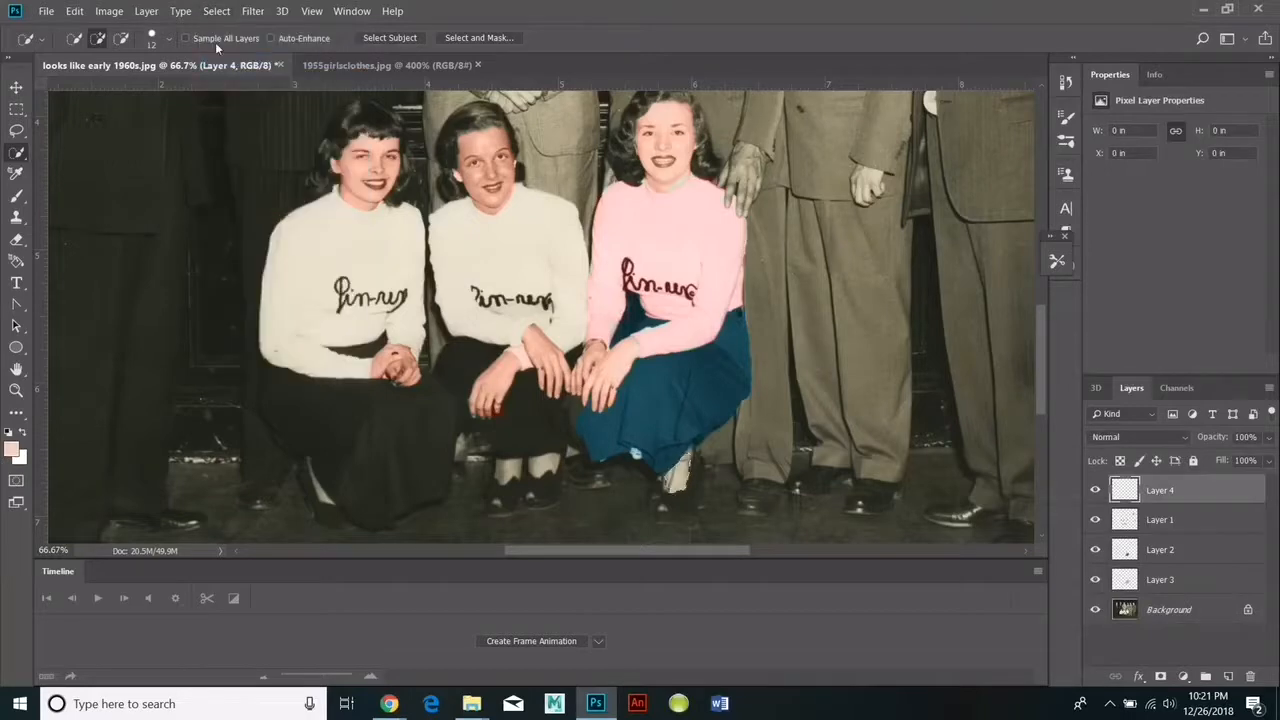
Fill the ankle selection on Layer 4 with the foreground skin tone, set the layer's blend mode to Color, and deselect.
left_click(74, 11)
left_click(84, 256)
left_click(376, 246)
left_click(1140, 437)
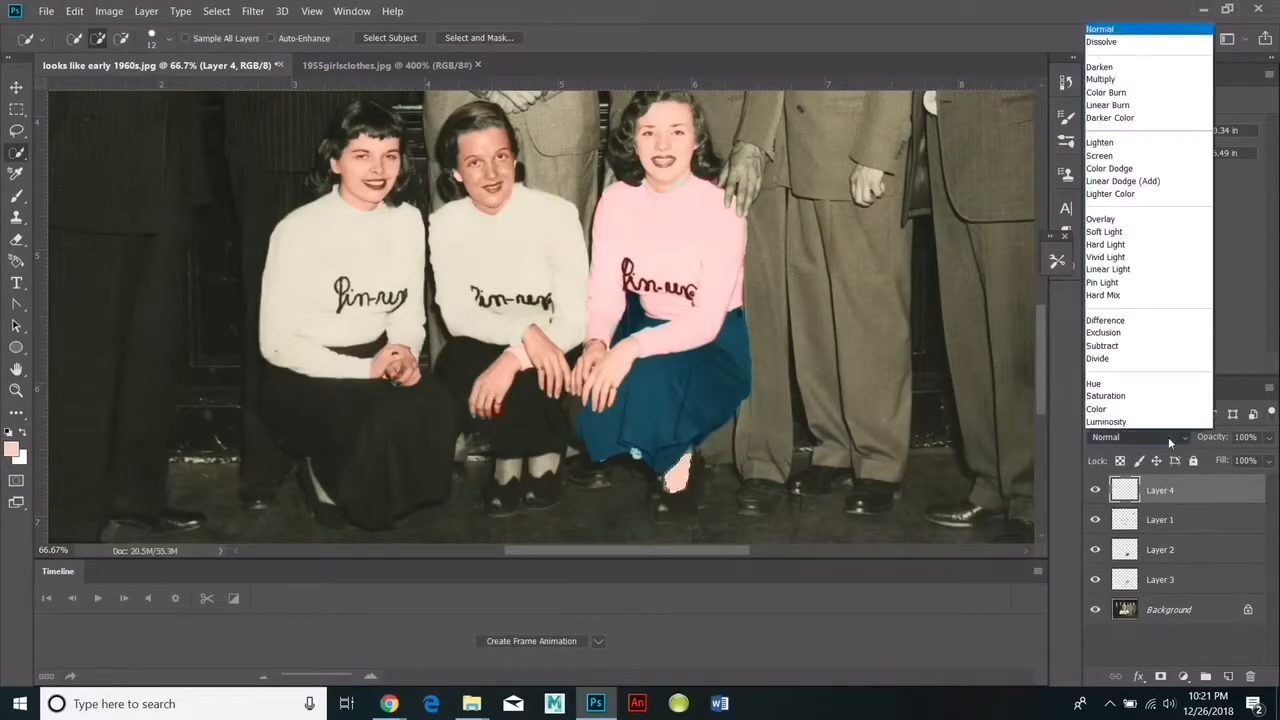
left_click(1148, 411)
left_click(217, 11)
left_click(240, 43)
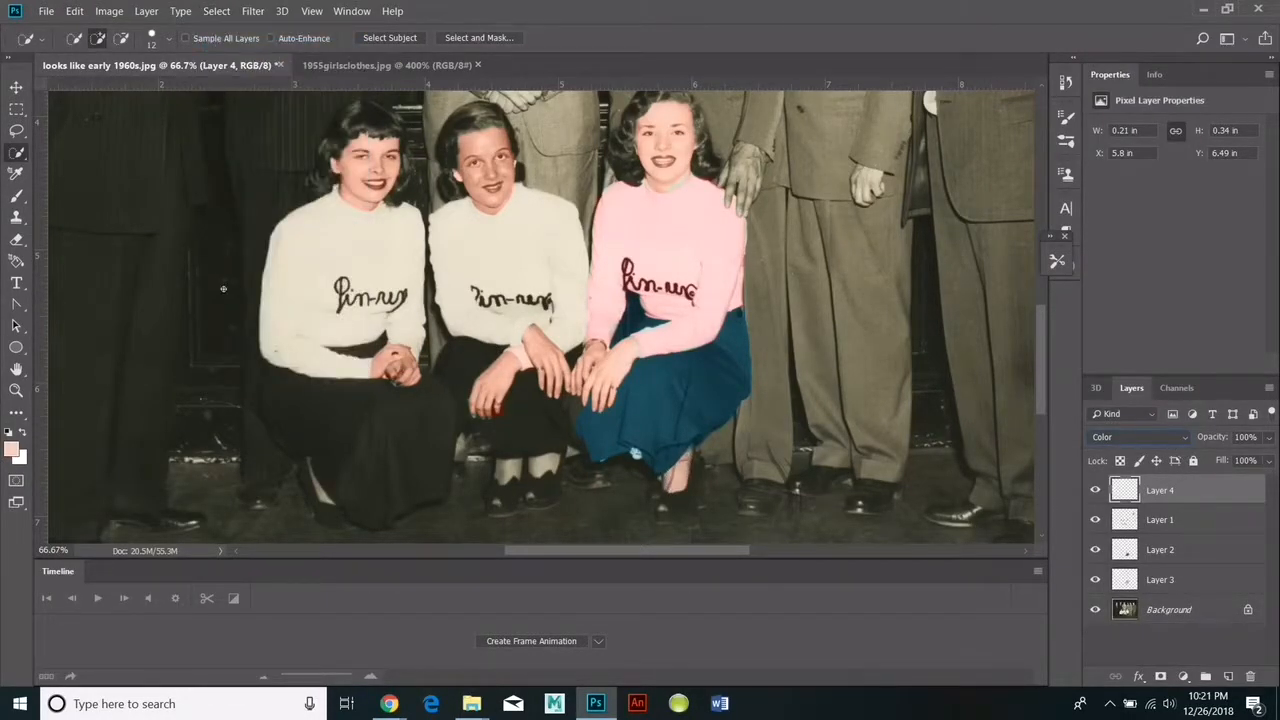
Hide all four color layers to compare with the uncolored photo, and show them again.
left_click_drag(1045, 339, 1037, 336)
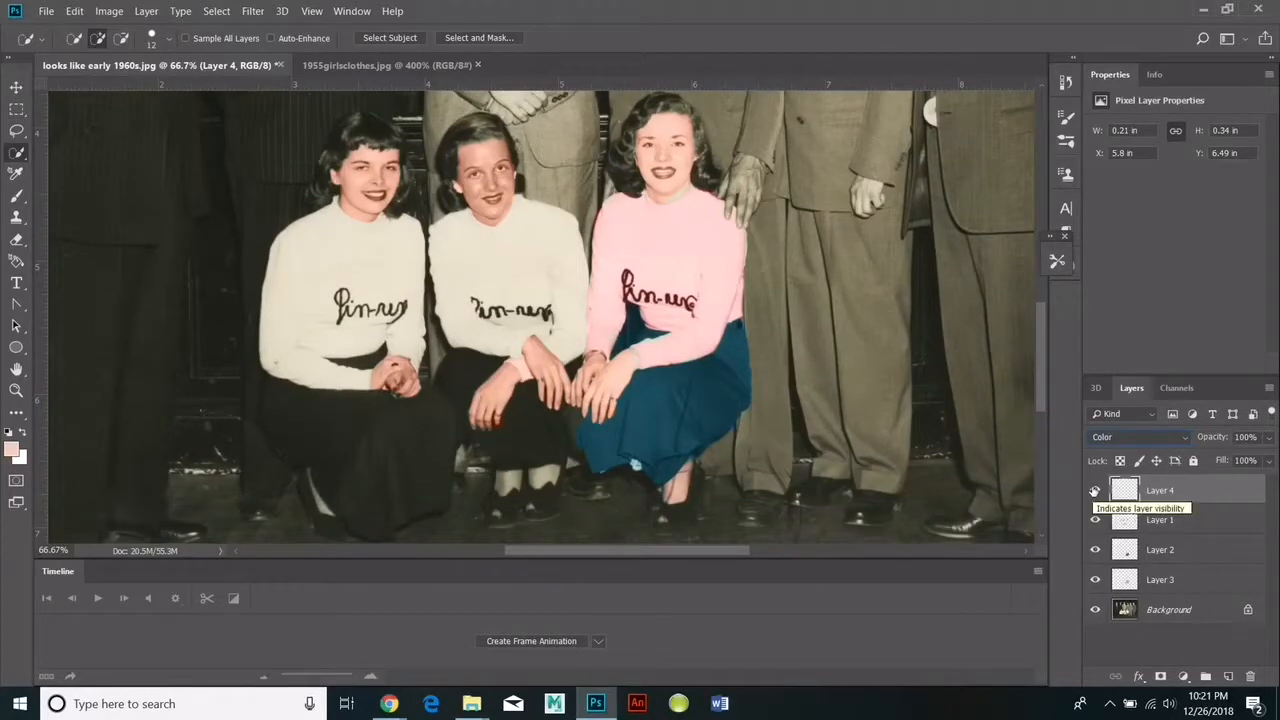
left_click_drag(1095, 490, 1095, 580)
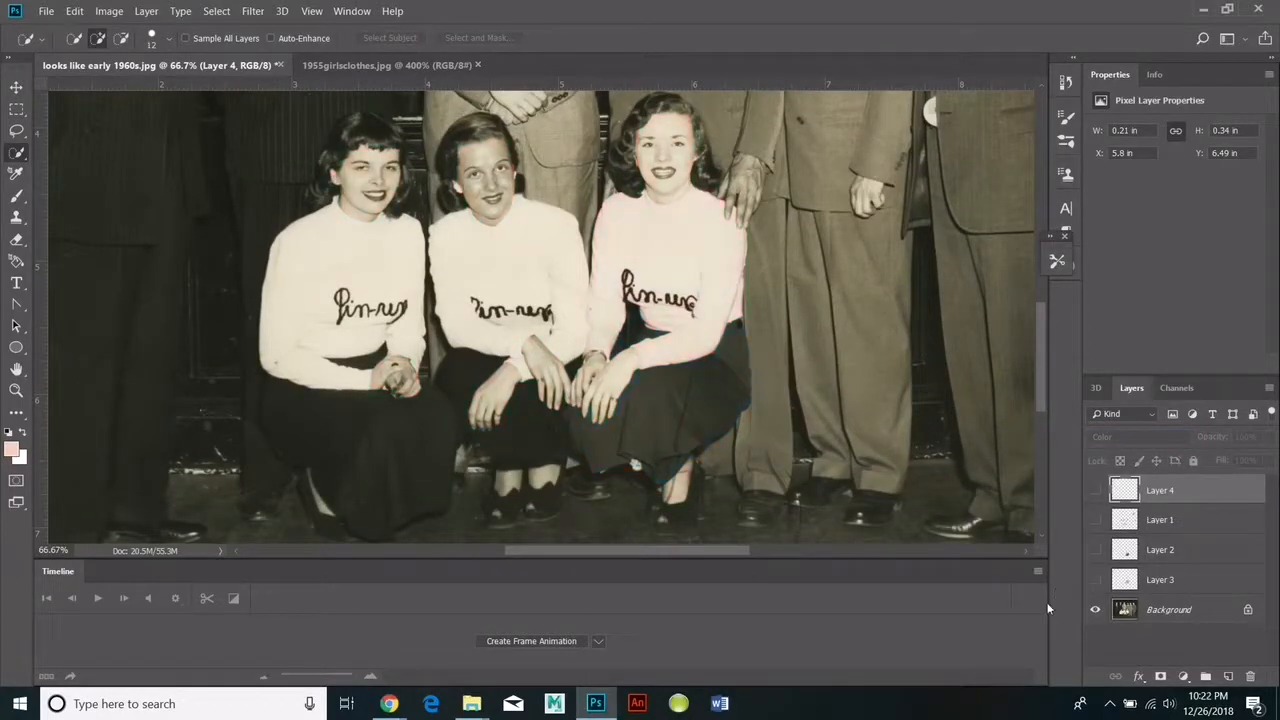
left_click_drag(1092, 528, 1096, 490)
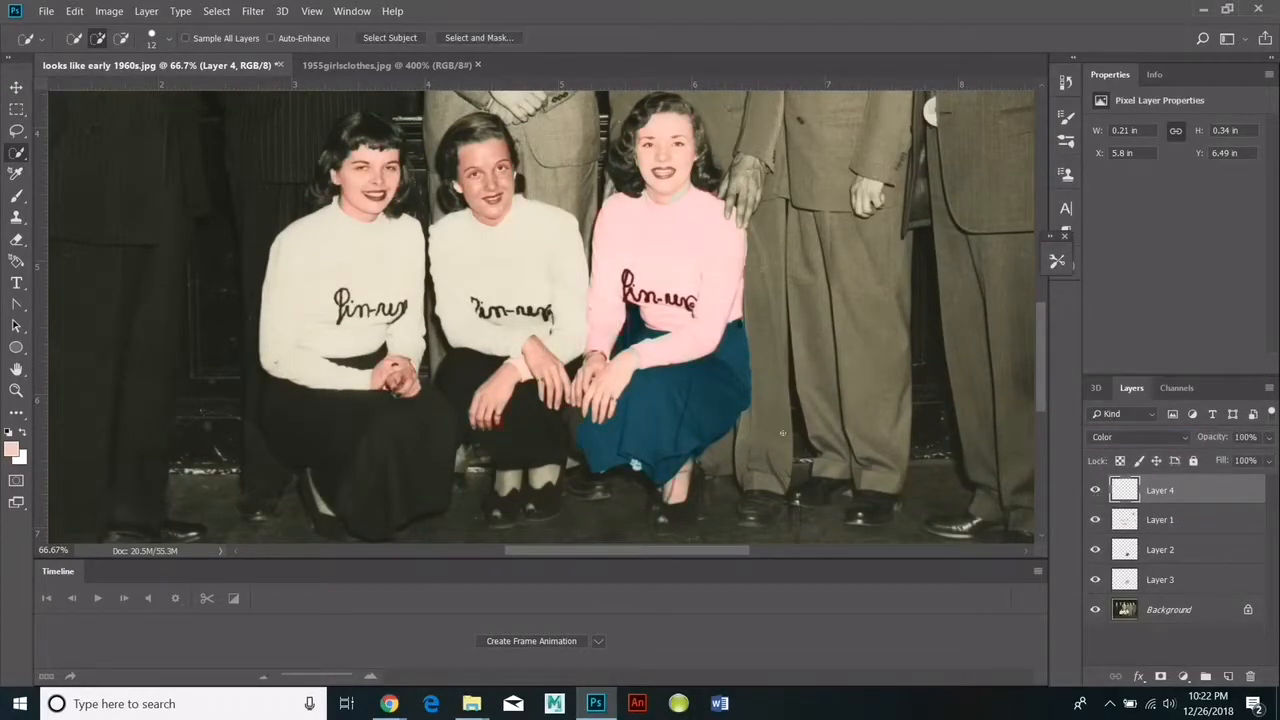
Save the layered photo as a Photoshop file named "colorizing experiment".
left_click(46, 11)
left_click(104, 190)
type("colorizing experiment")
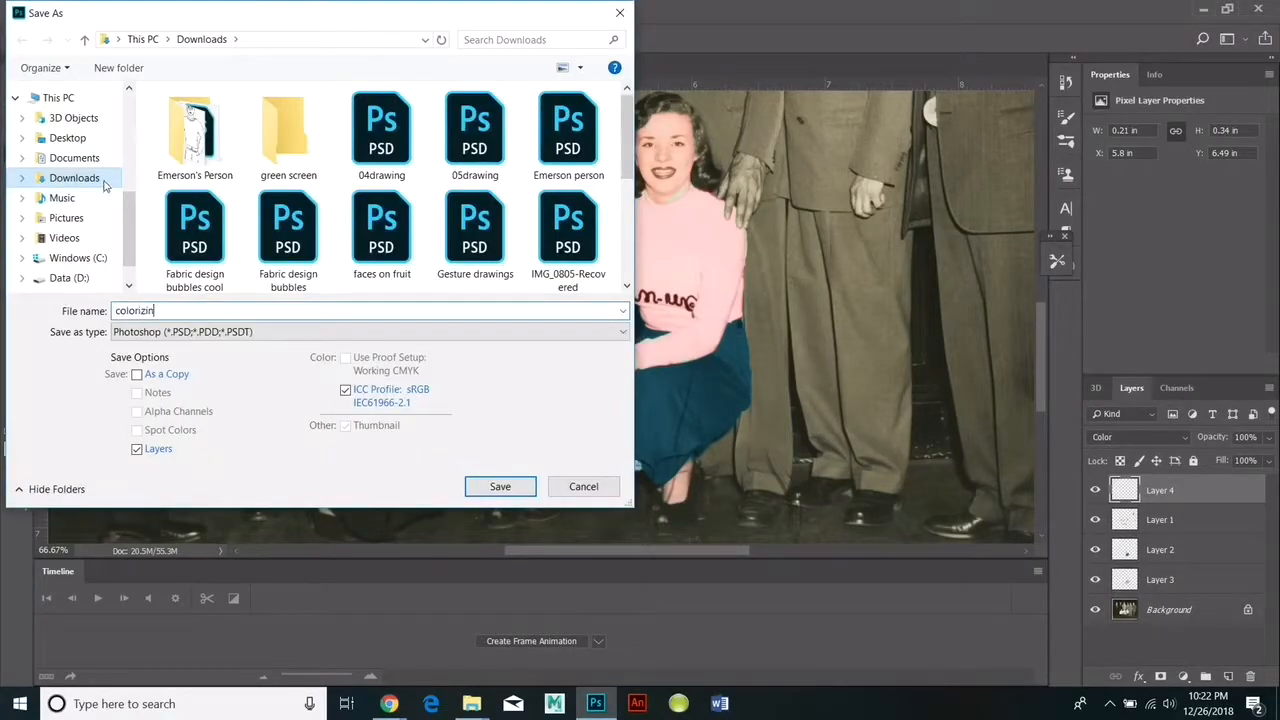
left_click(510, 489)
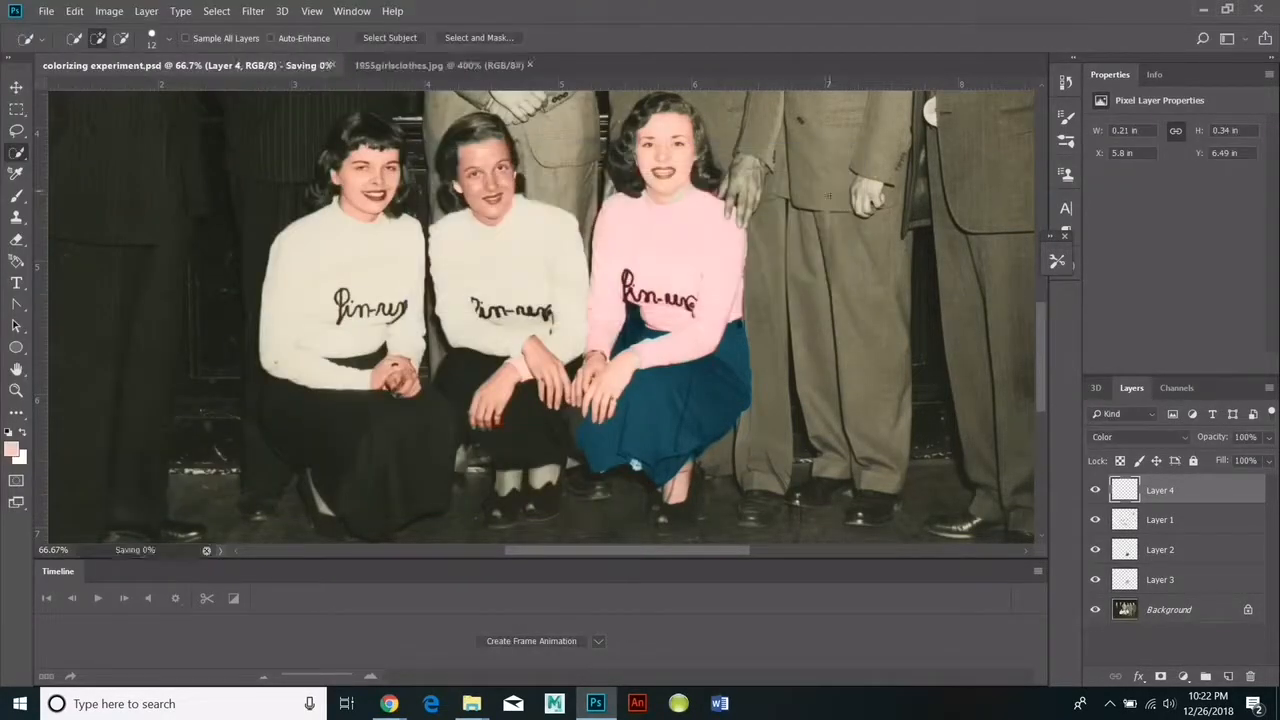